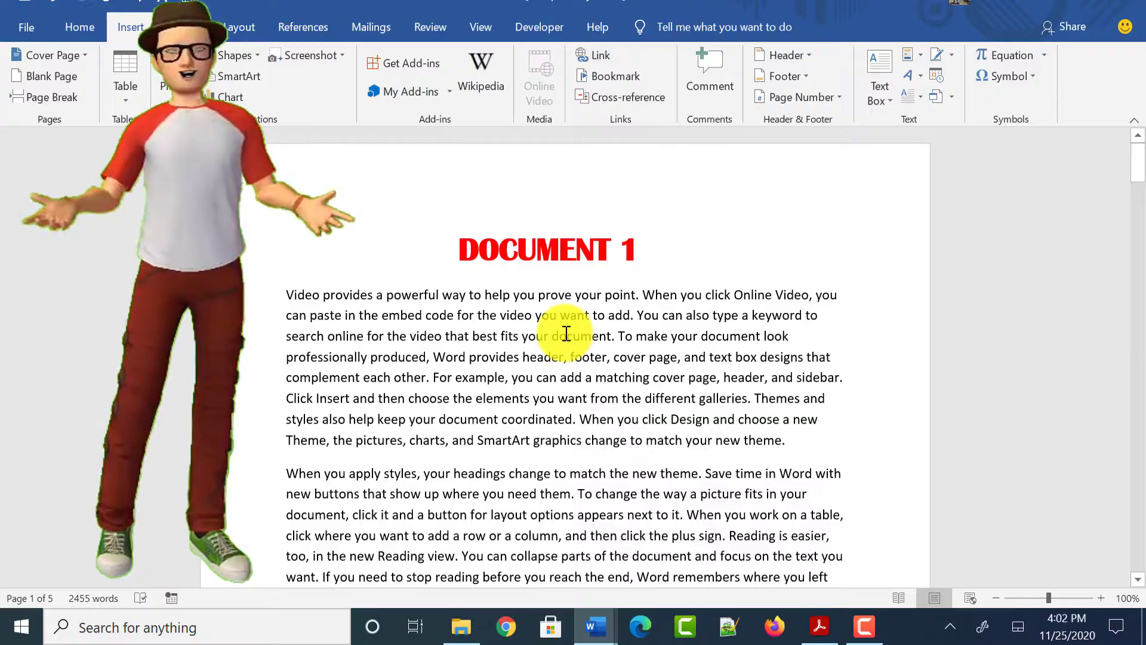
# Select doc1.docx through doc5.docx in the documents folder and open all five in Word
pyautogui.scroll(-8, 566, 333)
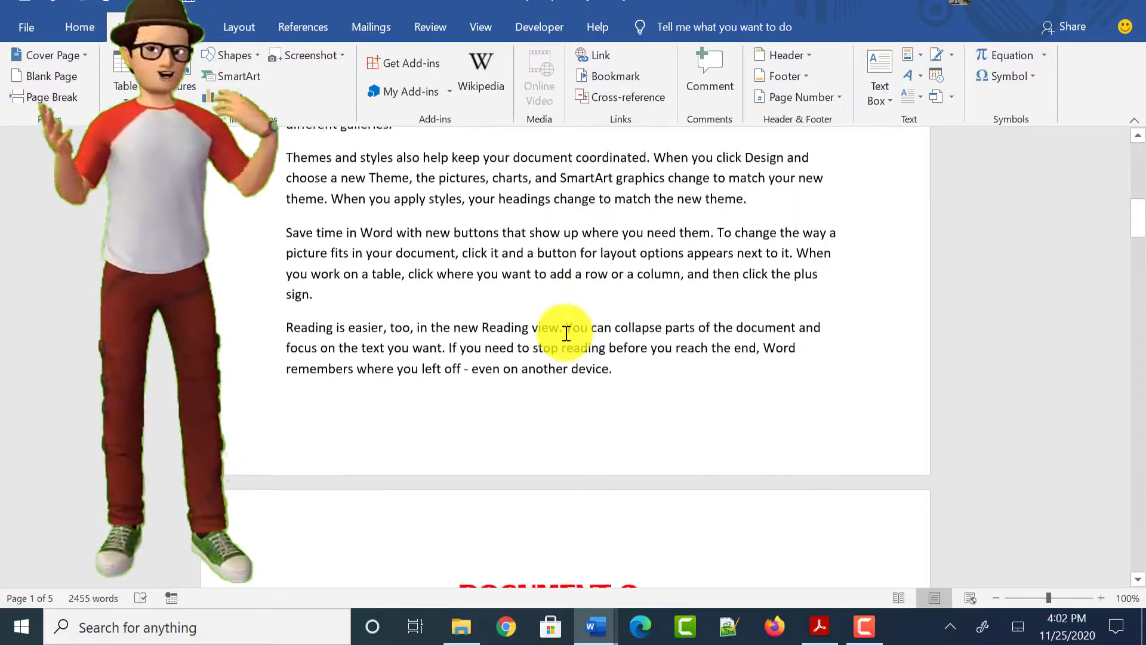
pyautogui.scroll(-3, 566, 333)
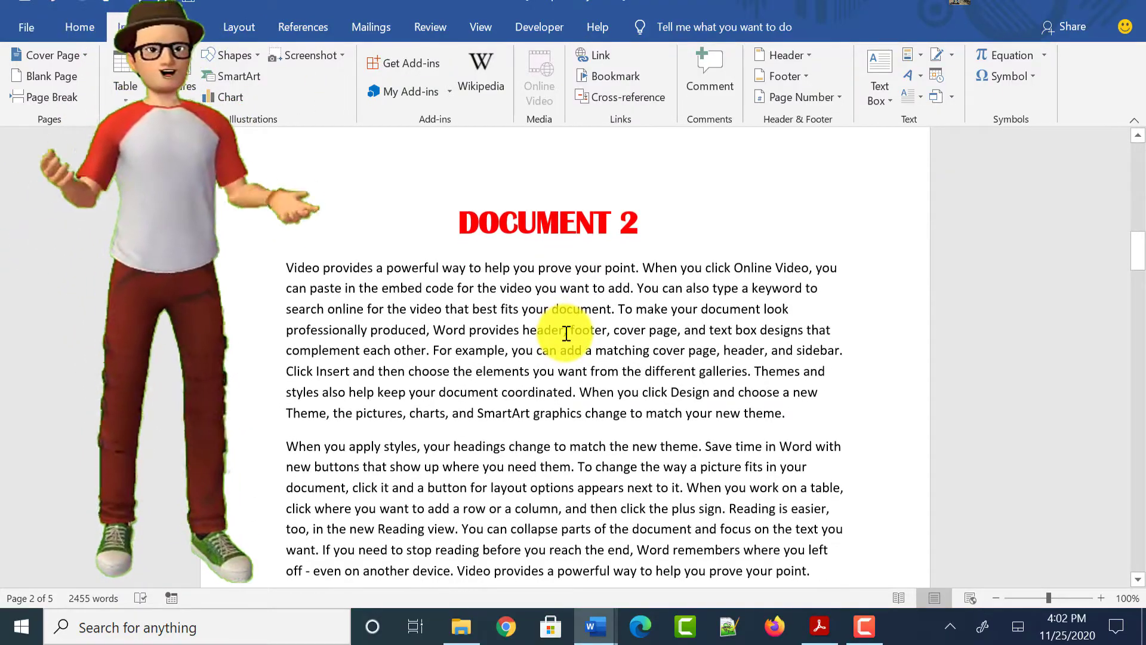
pyautogui.scroll(-1, 565, 333)
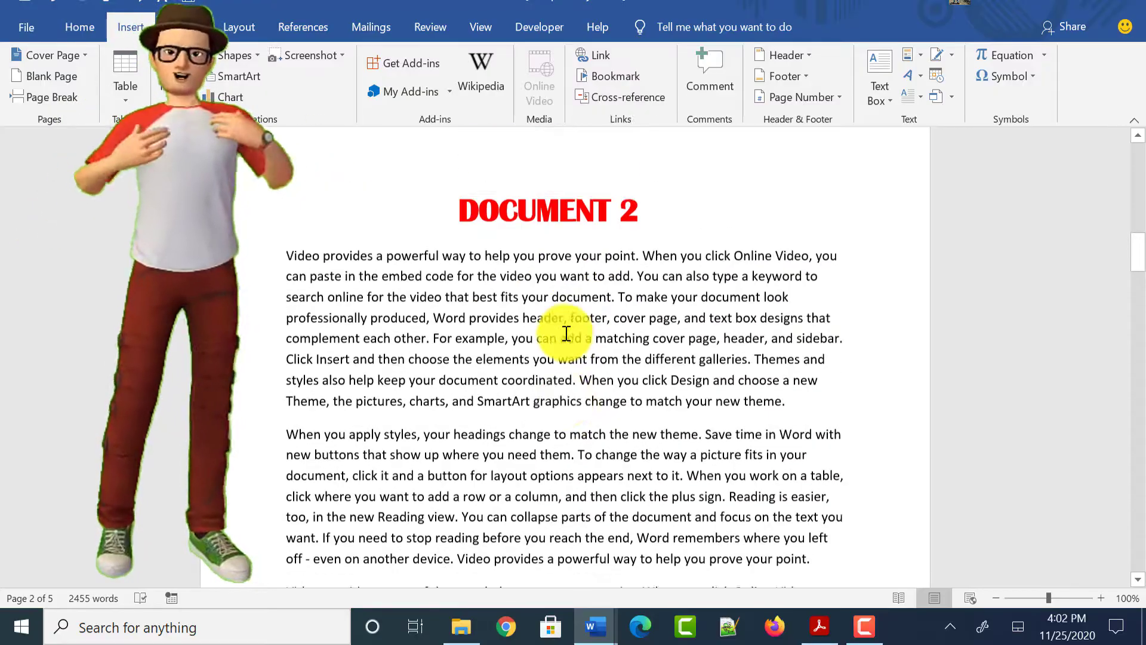
pyautogui.scroll(-5, 565, 333)
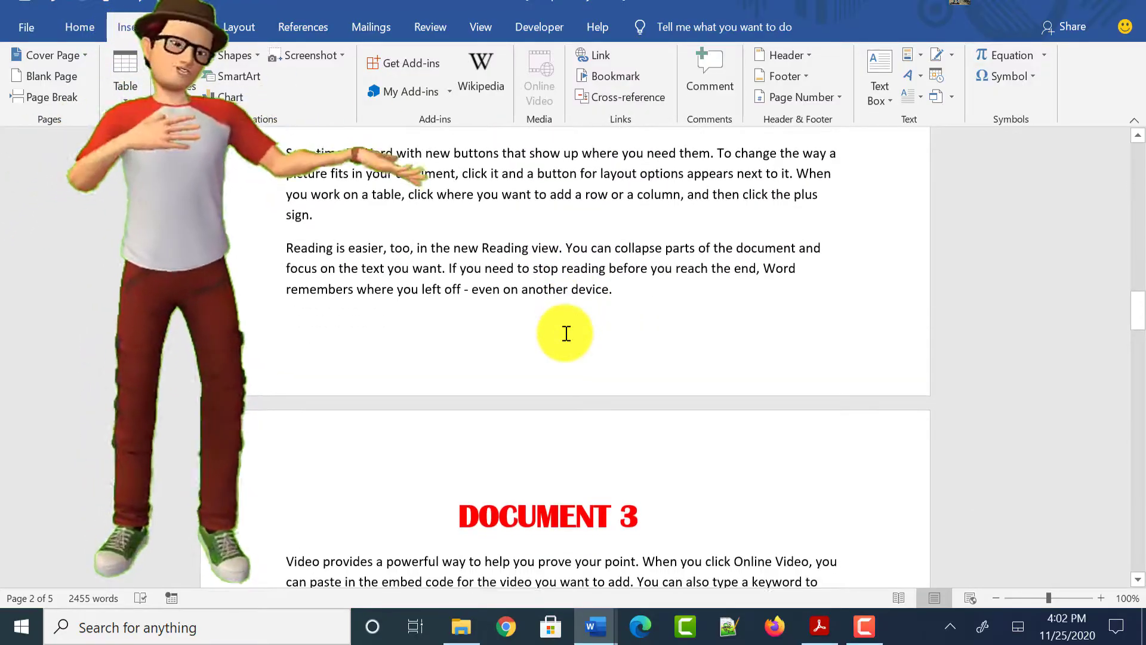
pyautogui.scroll(-5, 566, 333)
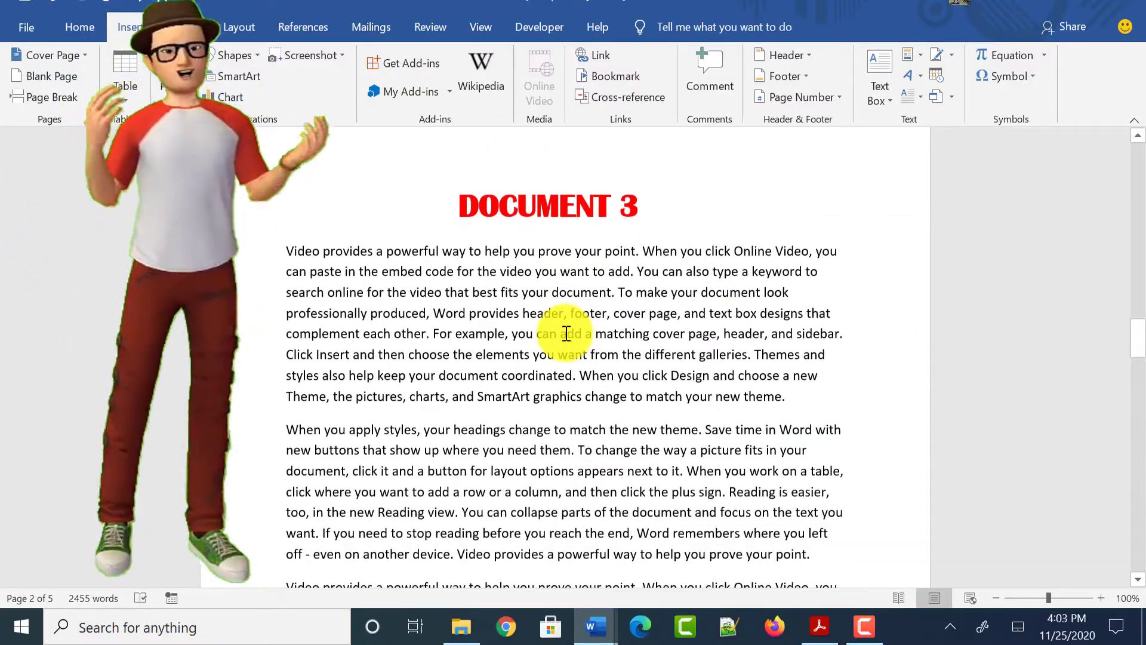
pyautogui.scroll(-8, 566, 333)
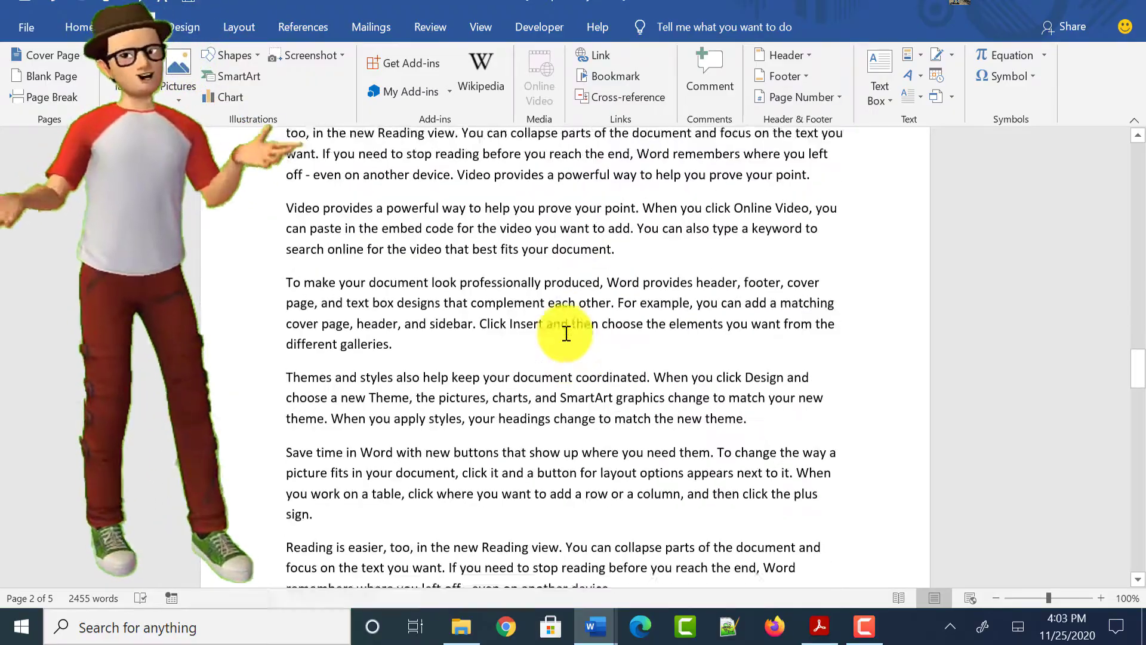
pyautogui.scroll(-7, 566, 333)
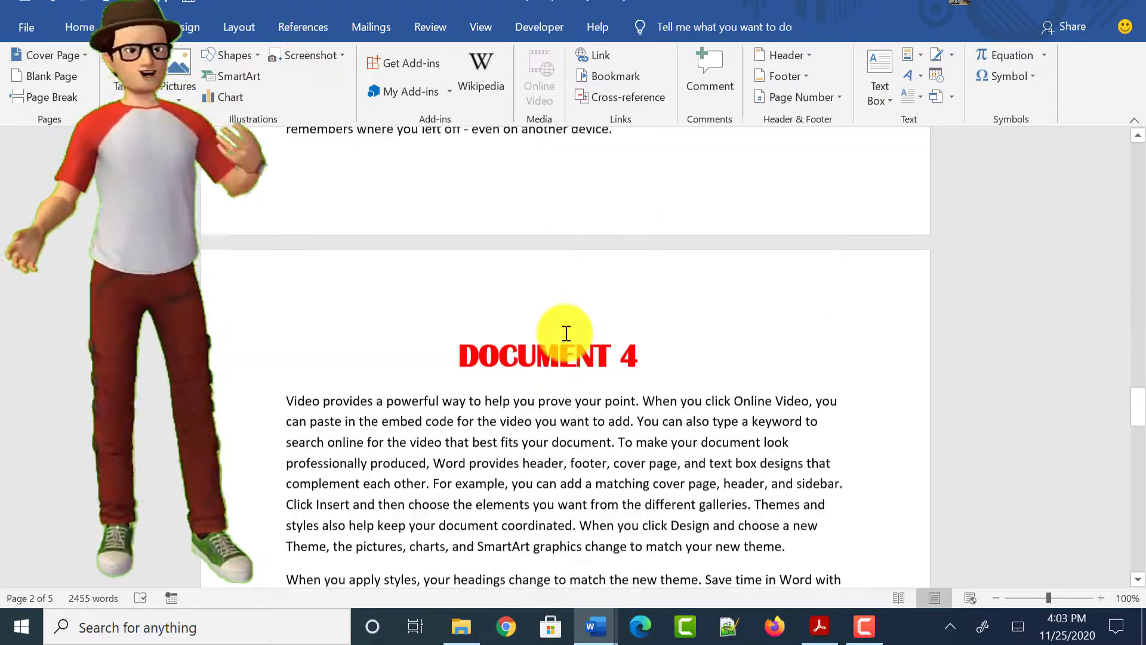
pyautogui.scroll(-13, 566, 333)
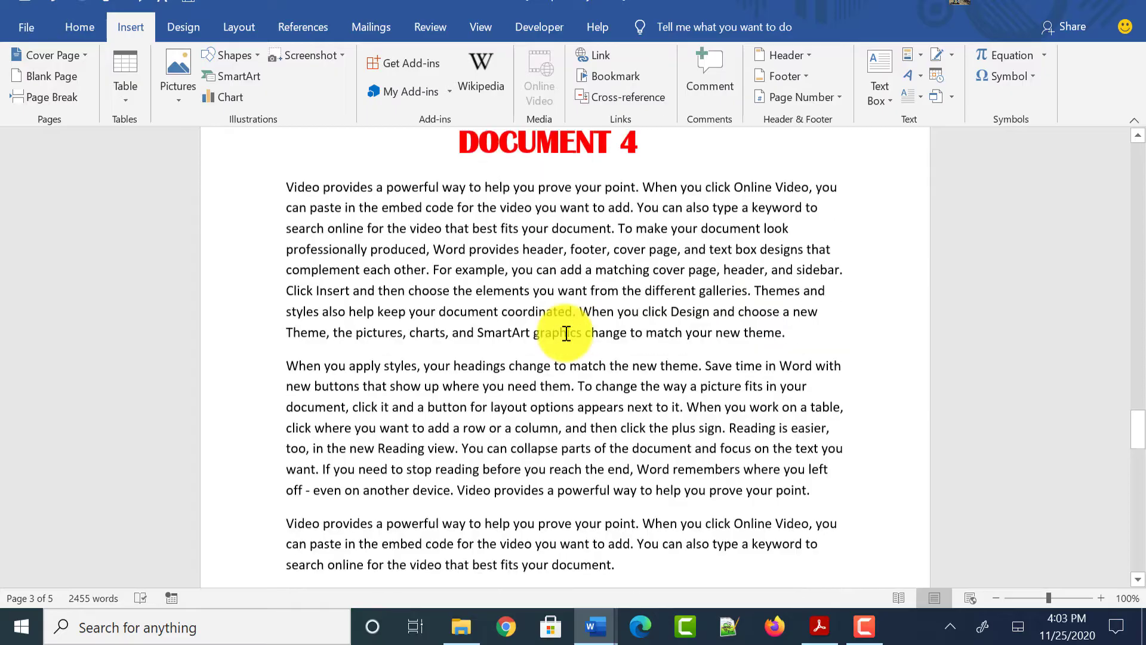
pyautogui.scroll(-6, 565, 333)
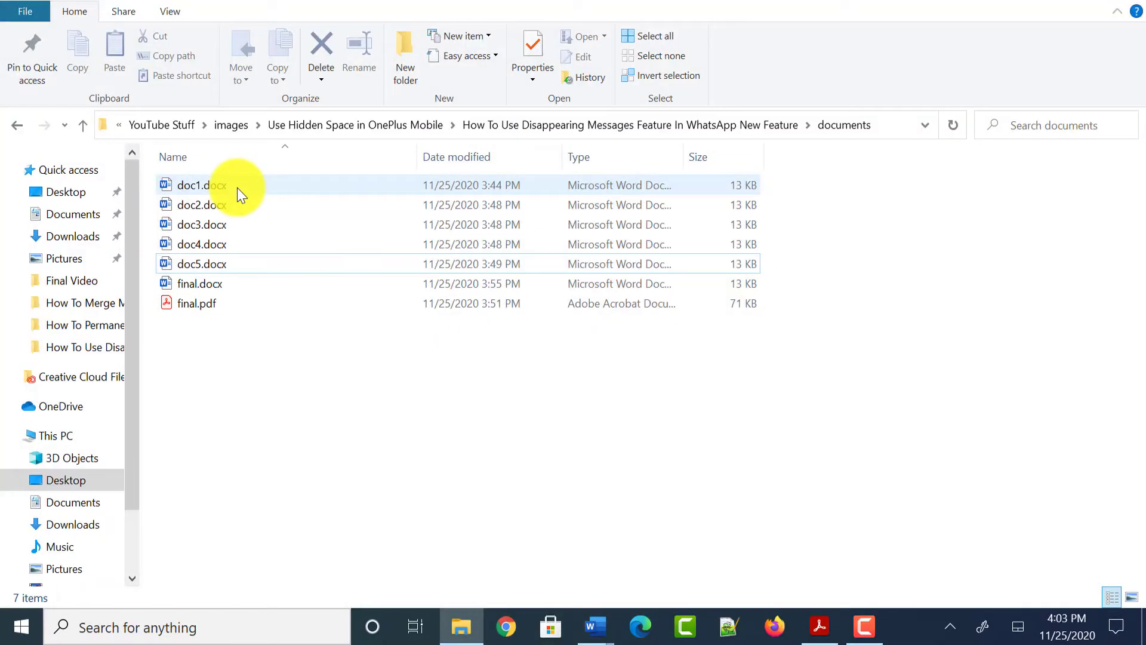
pyautogui.click(238, 187)
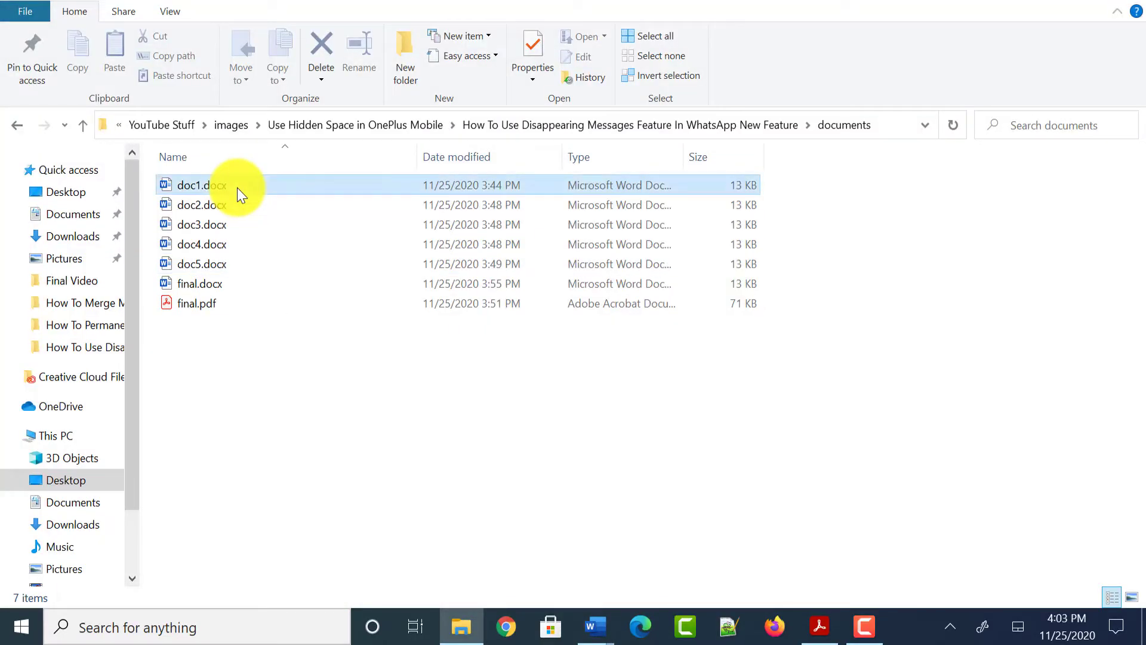
pyautogui.keyDown('shift'); pyautogui.click(235, 263); pyautogui.keyUp('shift')
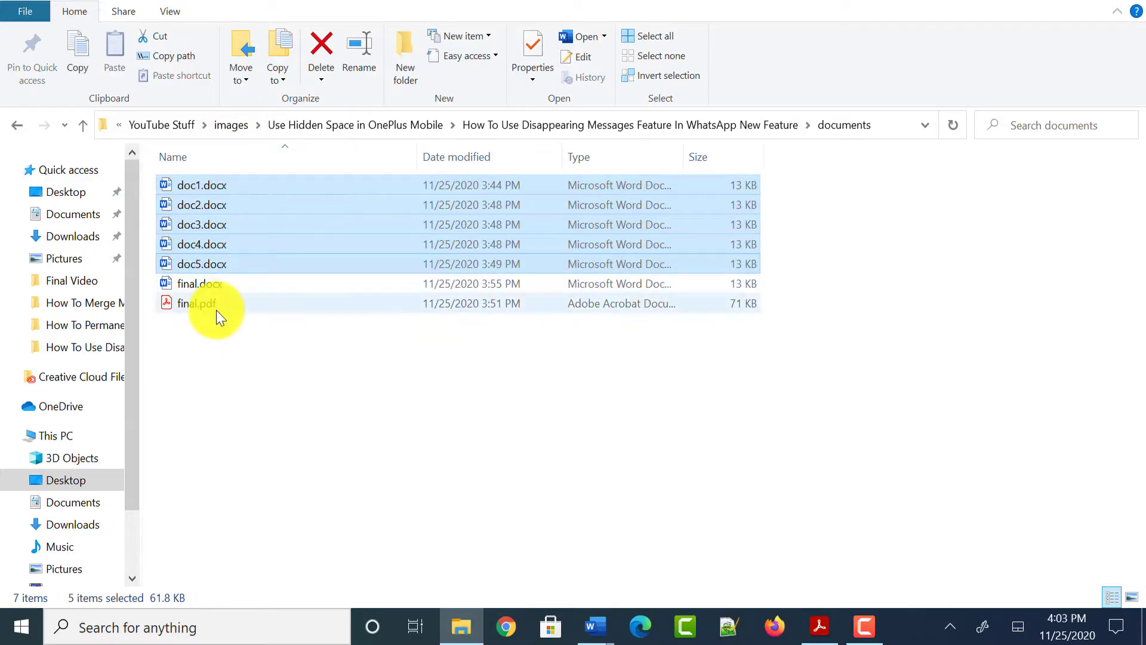
pyautogui.press('Return')
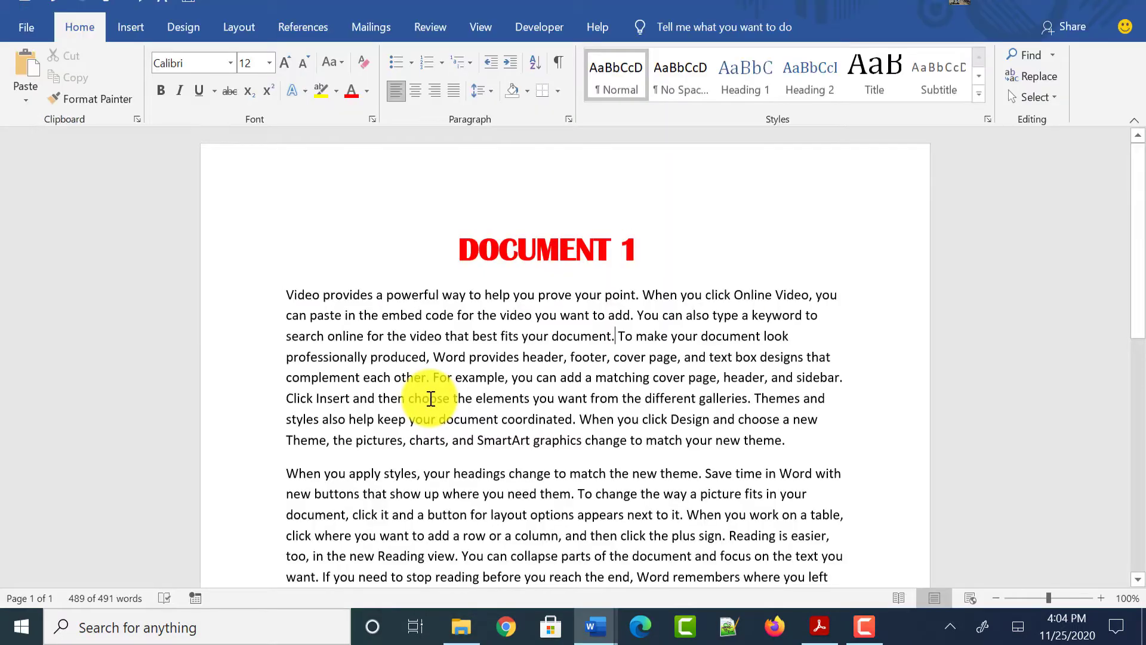
# Select and deselect doc1's DOCUMENT 1 heading and first paragraph to check its text
pyautogui.moveTo(455, 249); pyautogui.dragTo(658, 257)
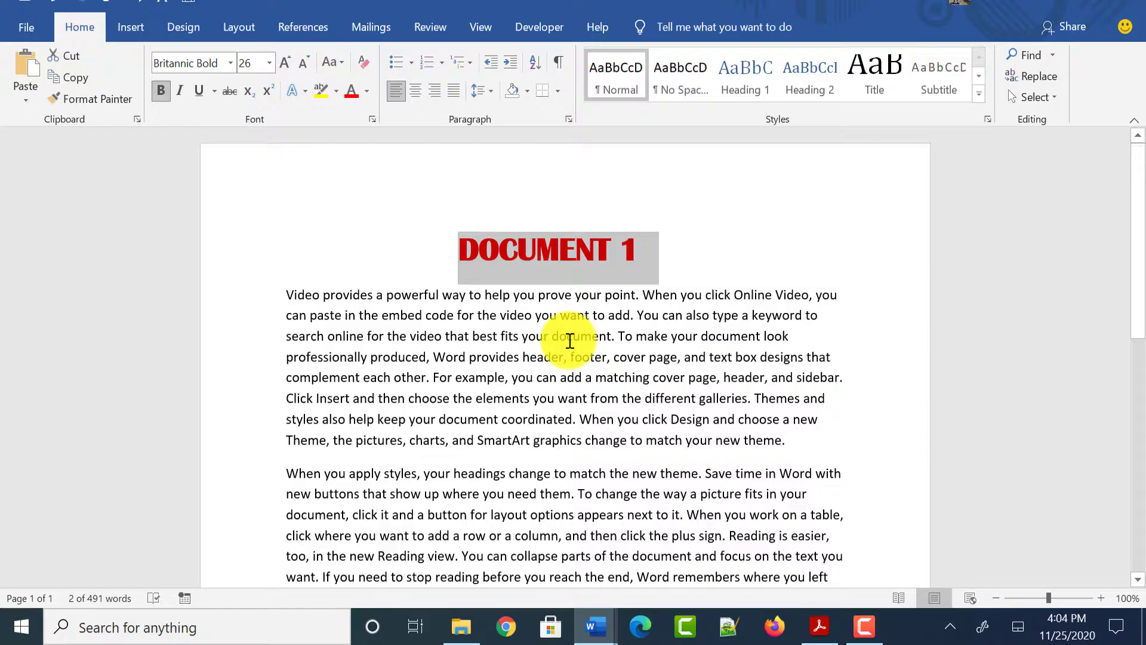
pyautogui.click(562, 340)
pyautogui.tripleClick(349, 394)
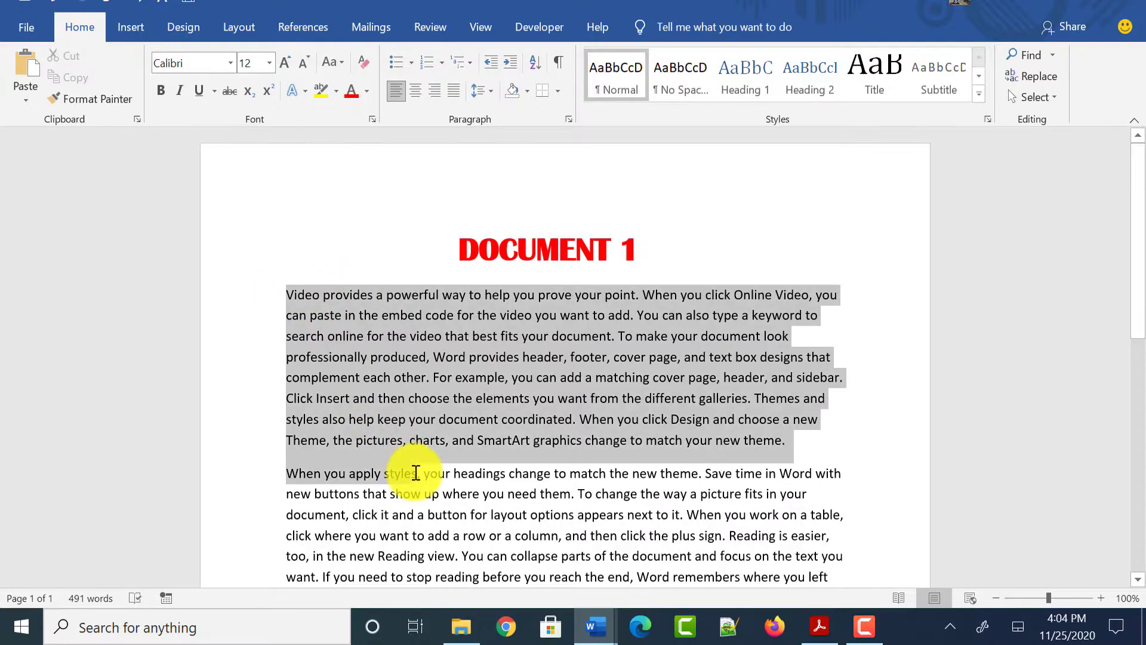
pyautogui.click(486, 512)
# Bring doc2, doc3, doc4 and doc5 forward in turn, ending on DOCUMENT 5
pyautogui.moveTo(596, 632)
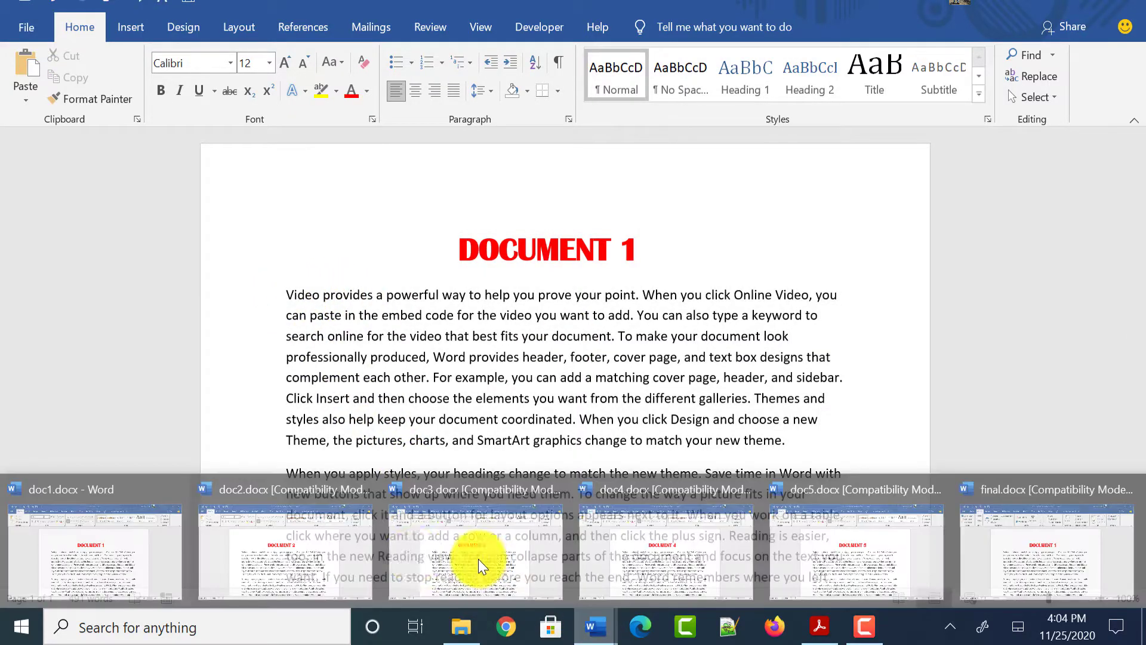
pyautogui.click(307, 563)
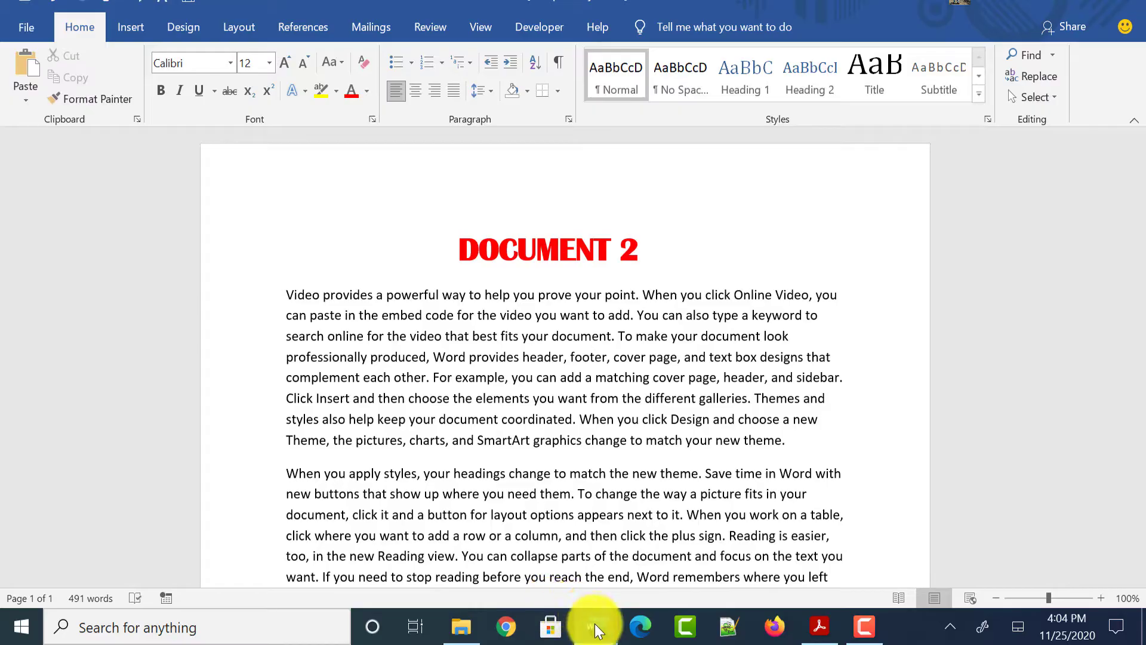
pyautogui.click(501, 568)
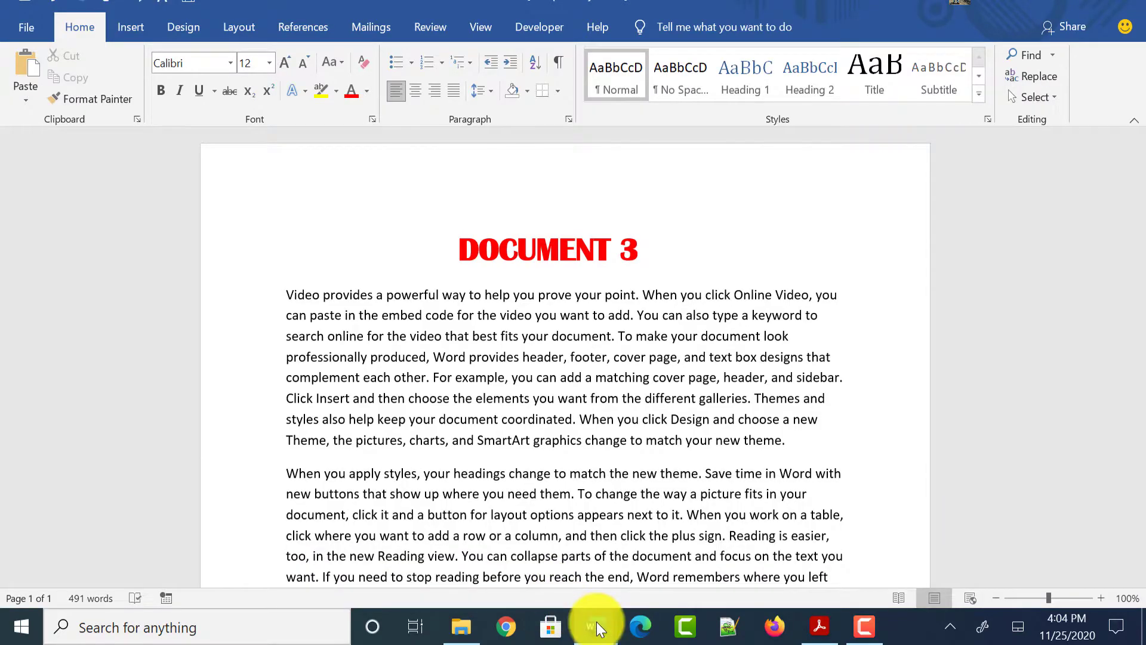
pyautogui.click(644, 576)
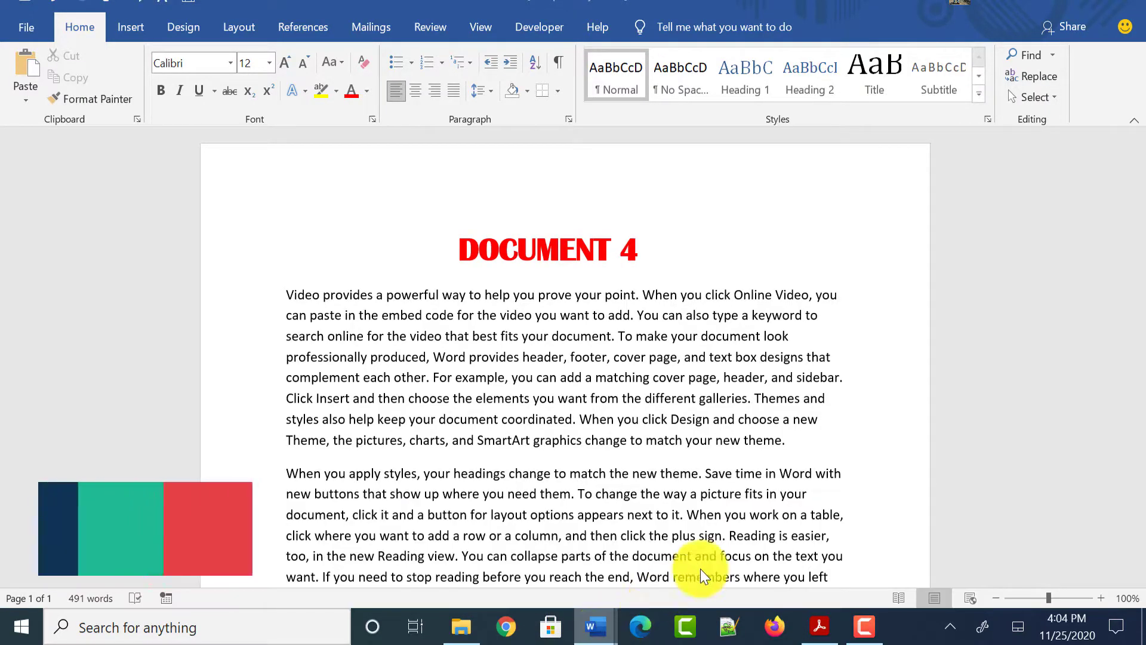
pyautogui.click(812, 553)
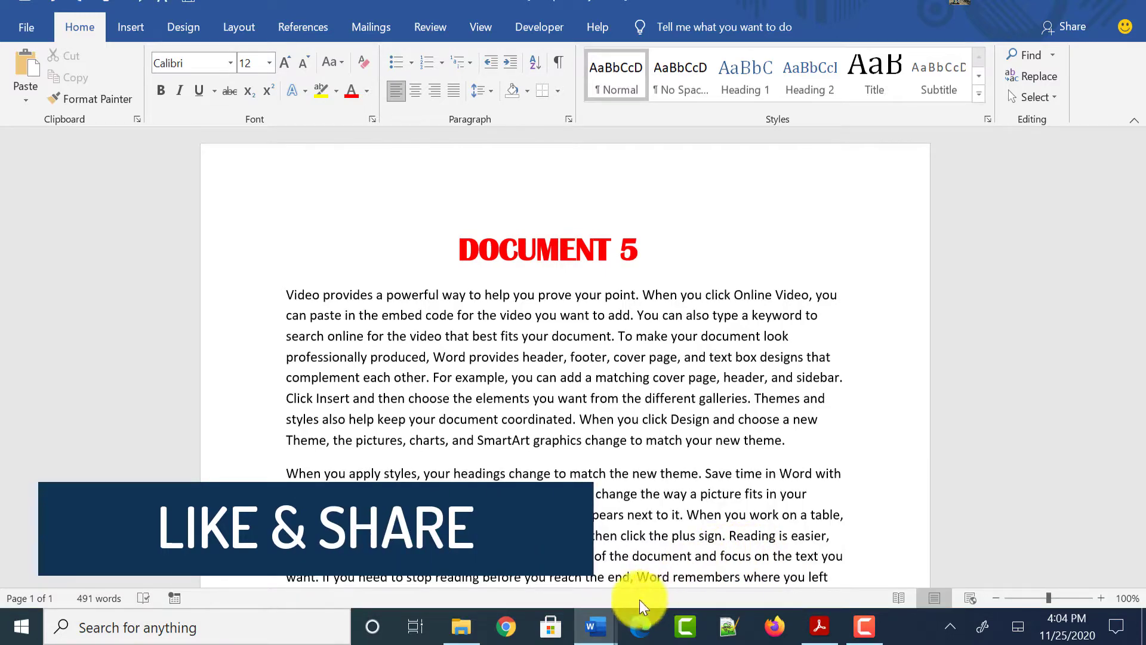
# Switch to final.docx, scroll through its DOCUMENT sections, and jump back to the top
pyautogui.moveTo(615, 621)
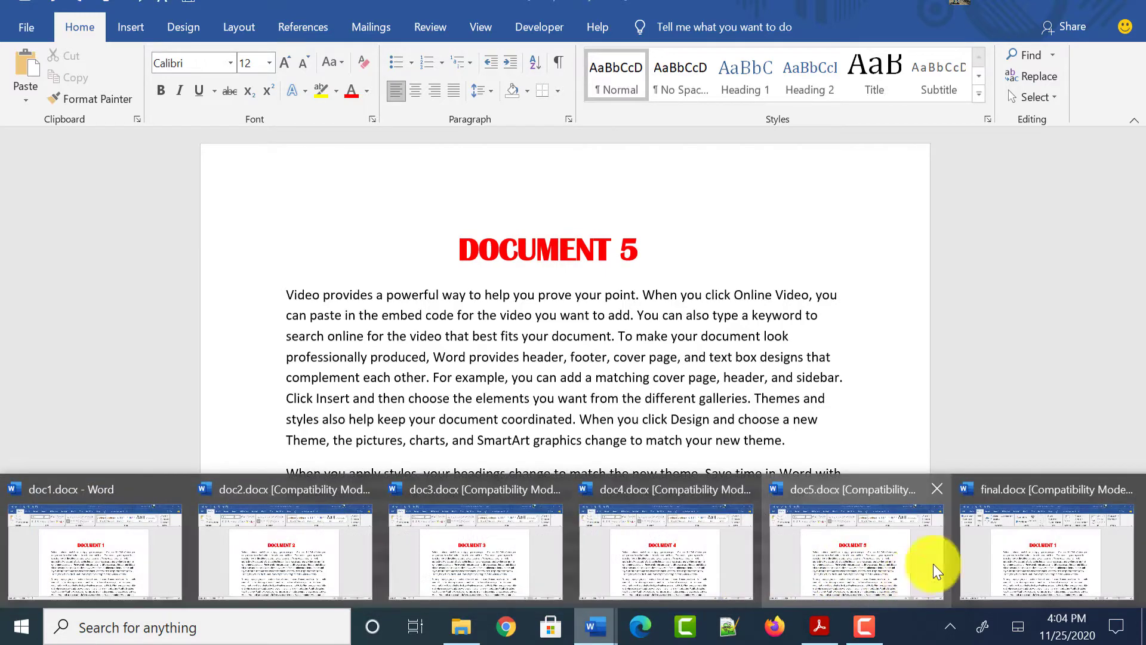
pyautogui.click(1029, 559)
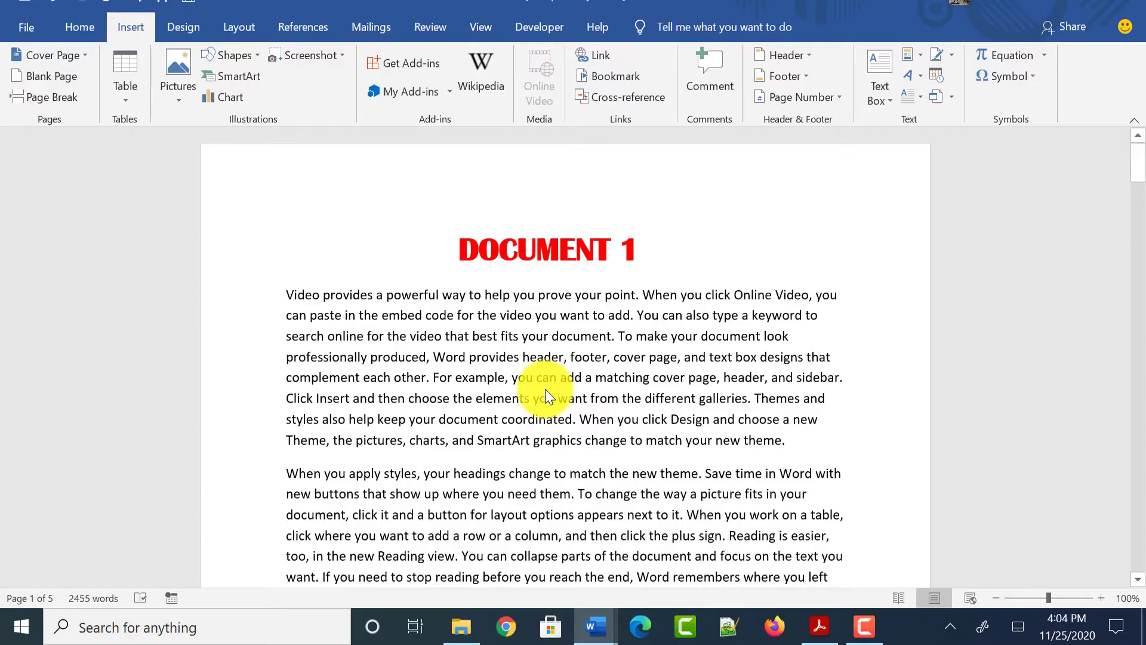
pyautogui.scroll(-10, 545, 389)
pyautogui.scroll(-20, 547, 389)
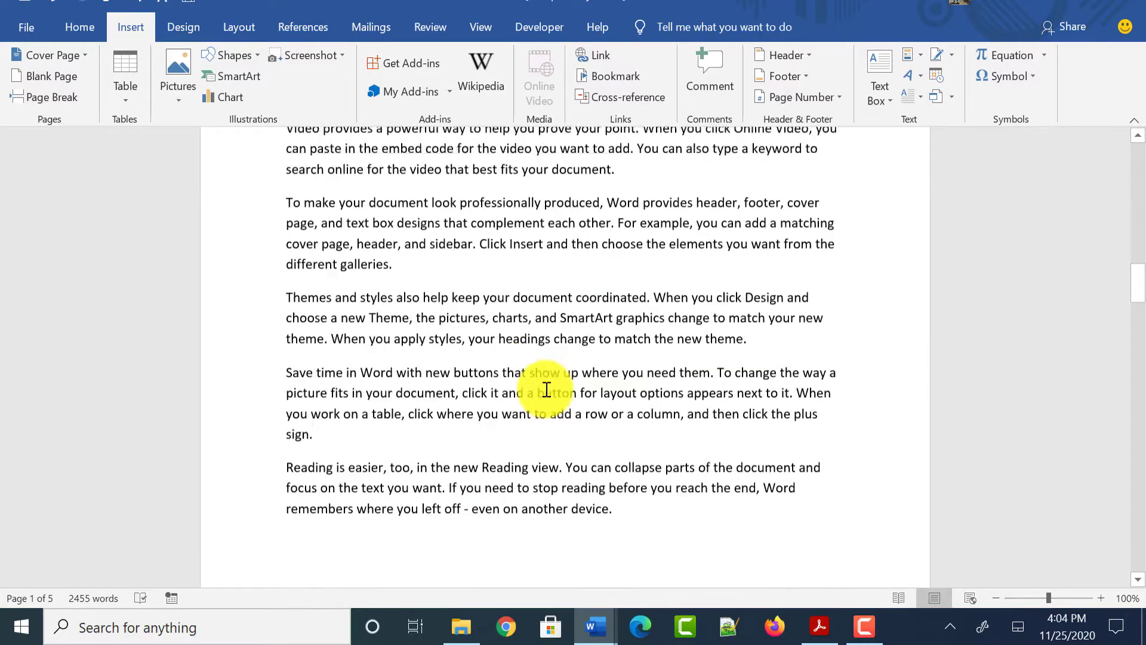
pyautogui.scroll(-20, 547, 389)
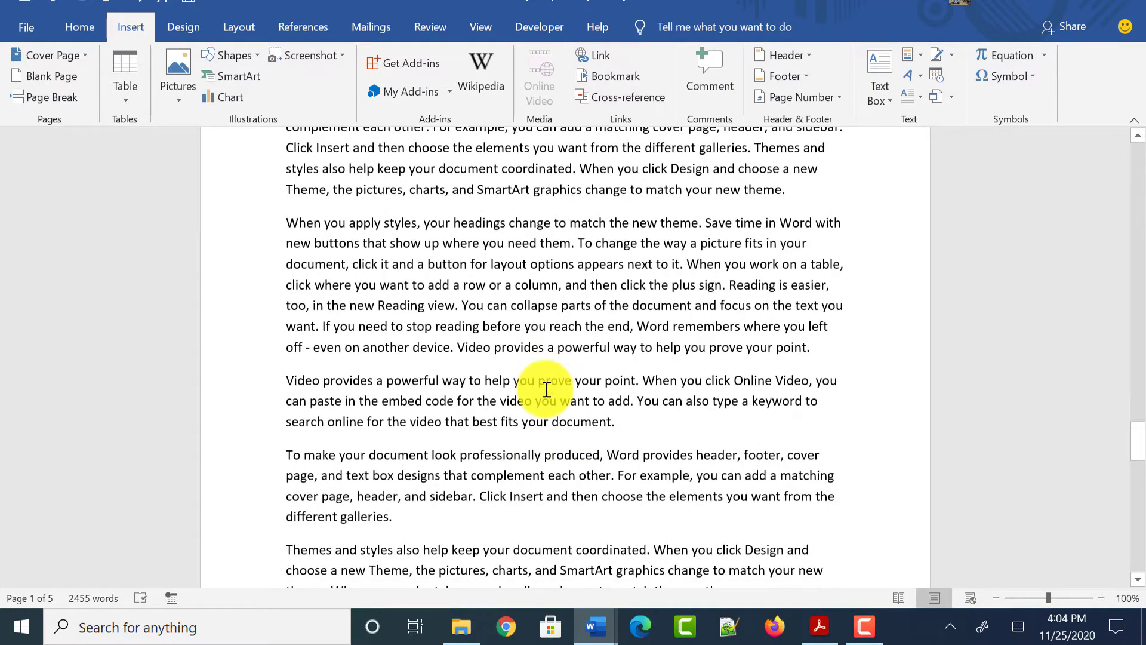
pyautogui.scroll(-20, 547, 388)
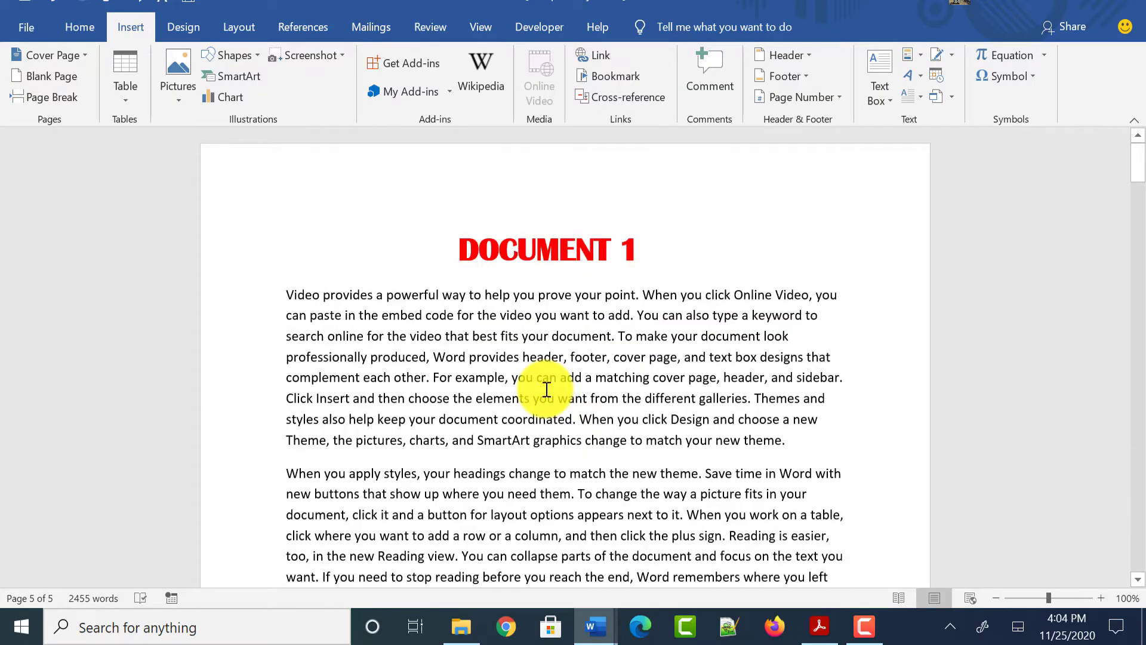
pyautogui.scroll(-20, 547, 388)
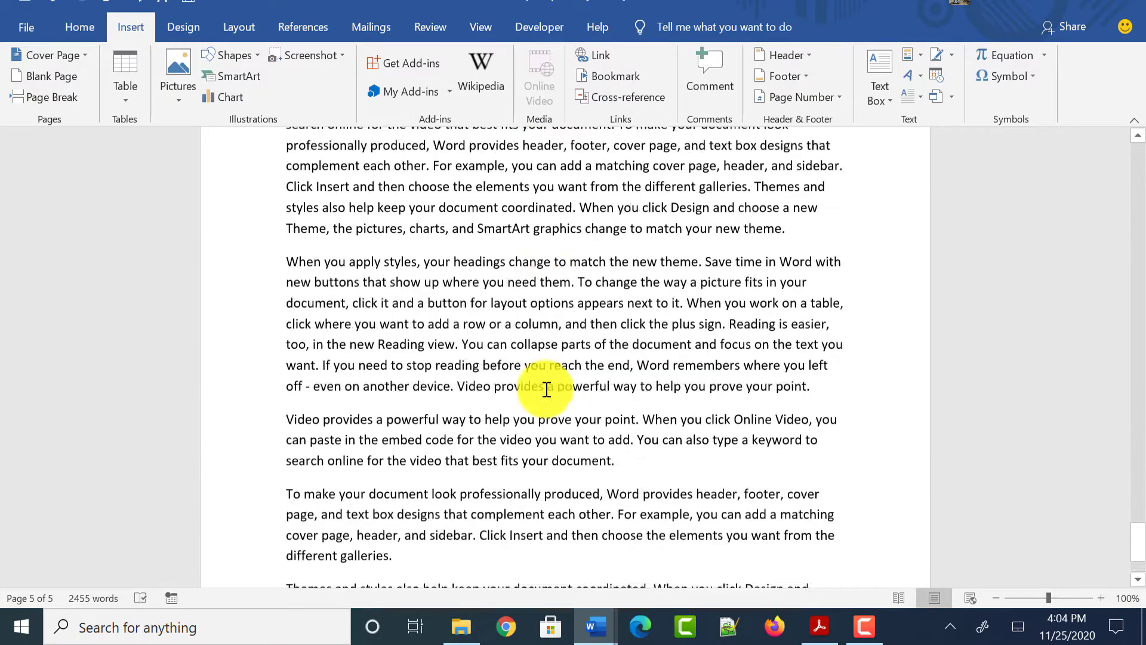
pyautogui.hotkey('ctrl', 'Home')
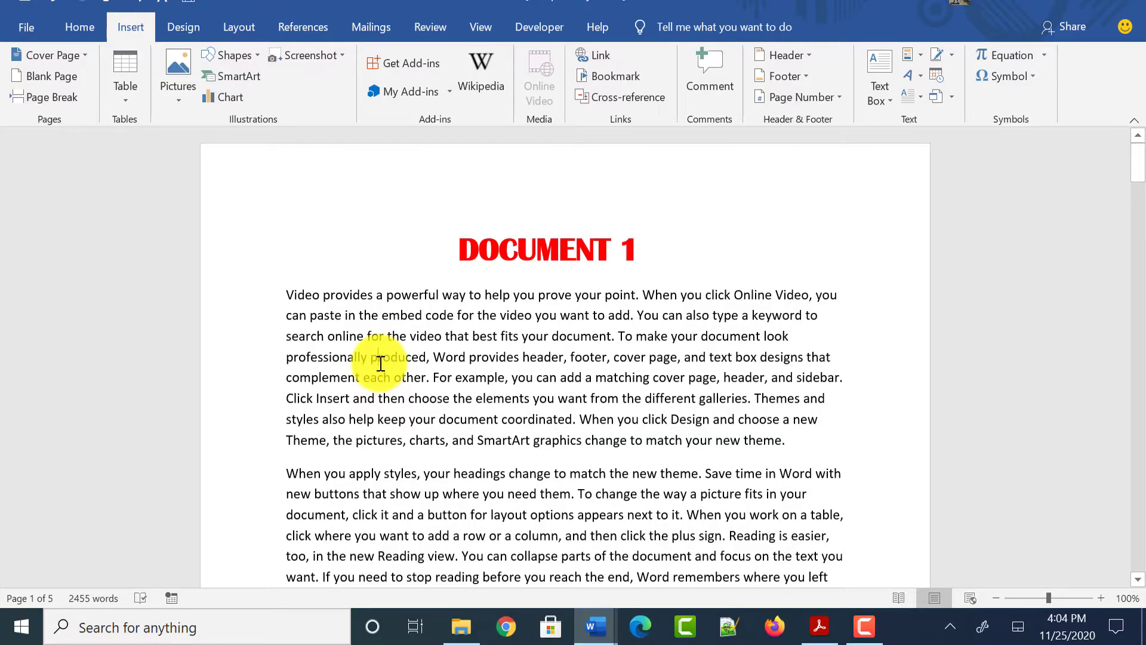
pyautogui.scroll(-20, 381, 363)
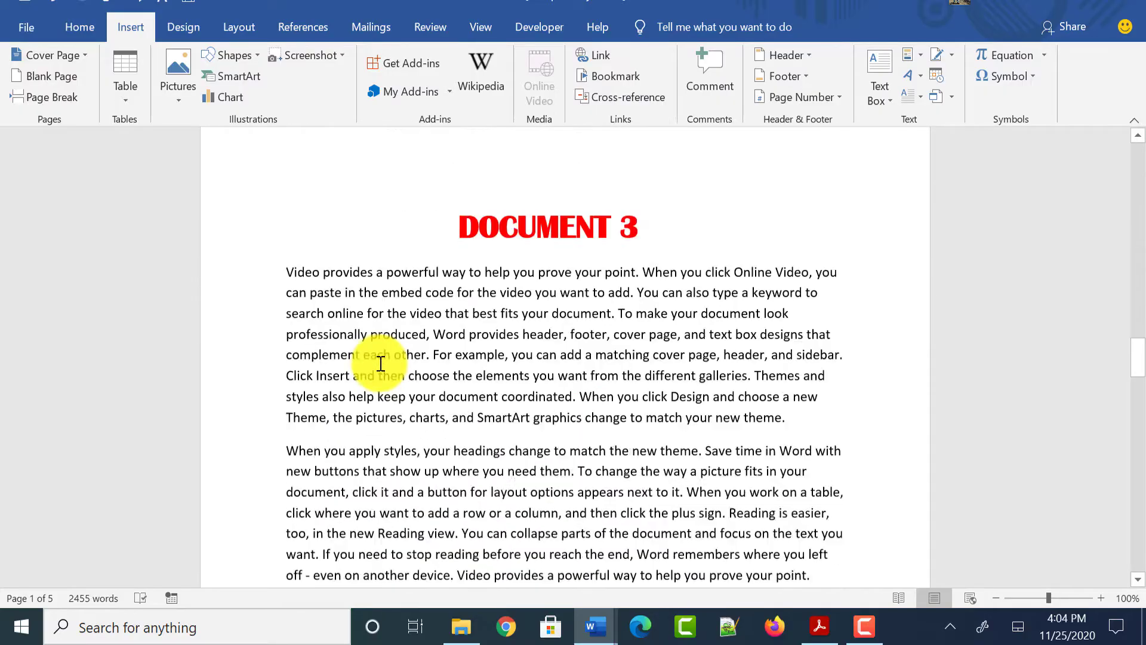
pyautogui.scroll(-10, 380, 363)
# Page through final.pdf's DOCUMENT 2–5 pages in Acrobat Reader, then return to the blank Word document
pyautogui.click(820, 626)
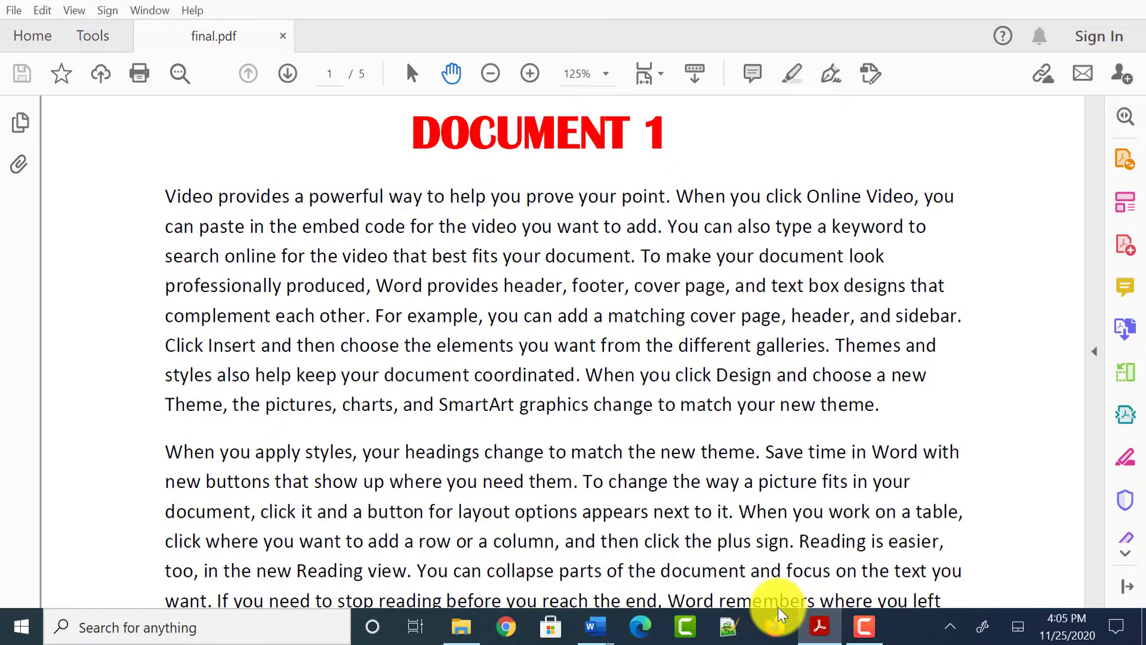
pyautogui.click(288, 72)
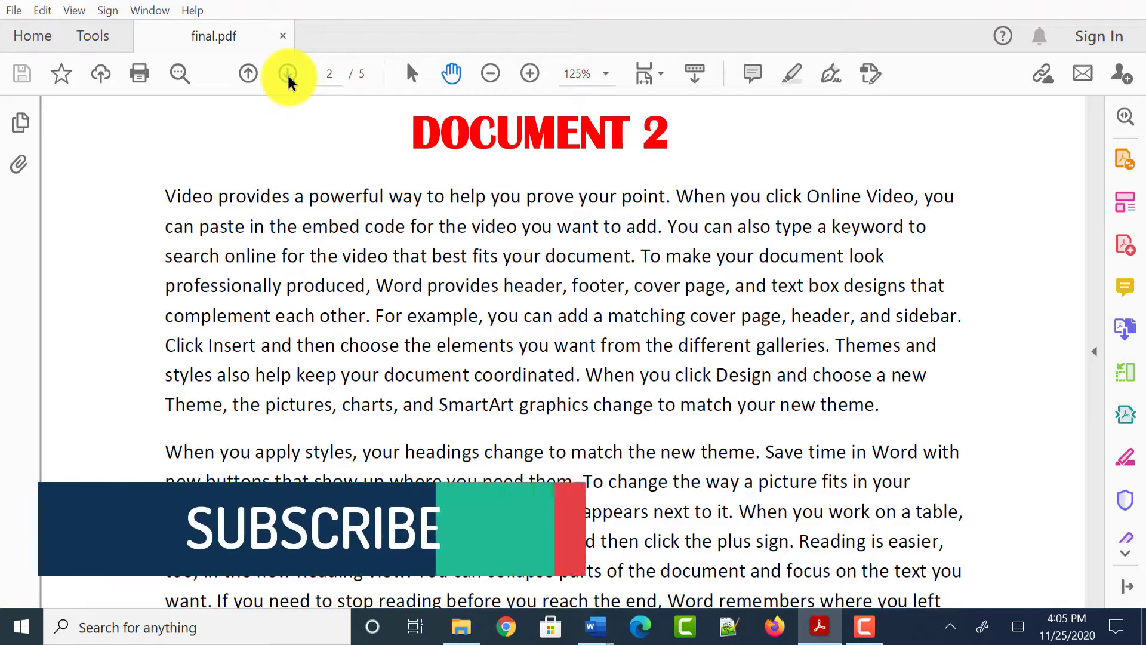
pyautogui.click(288, 73)
pyautogui.click(288, 77)
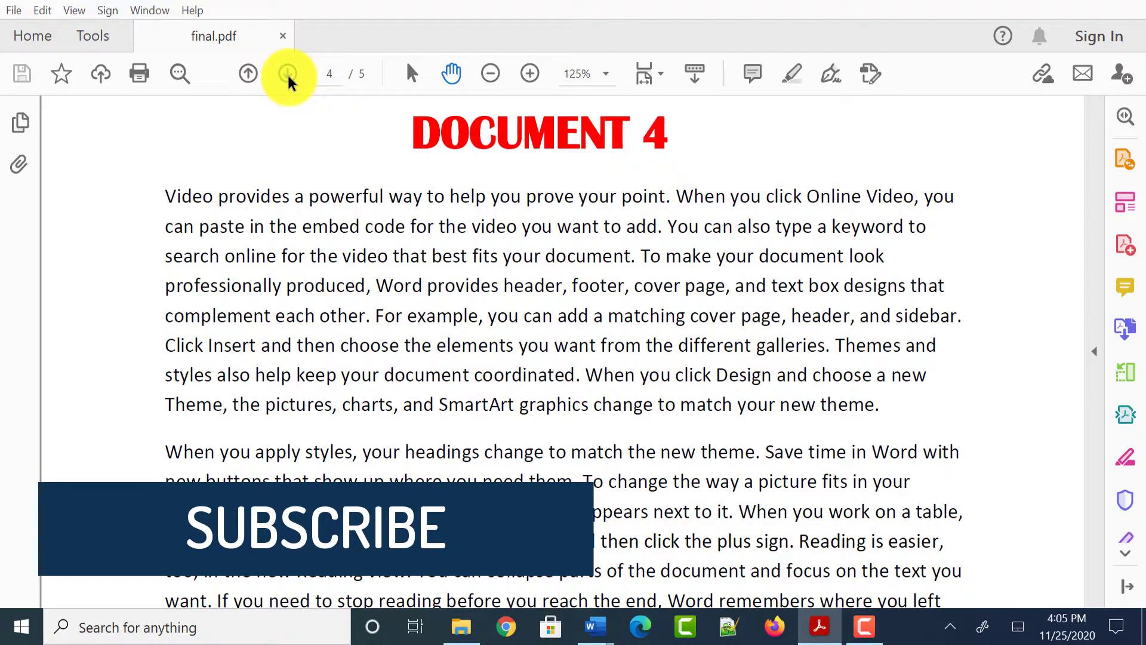
pyautogui.click(288, 77)
pyautogui.scroll(15, 369, 253)
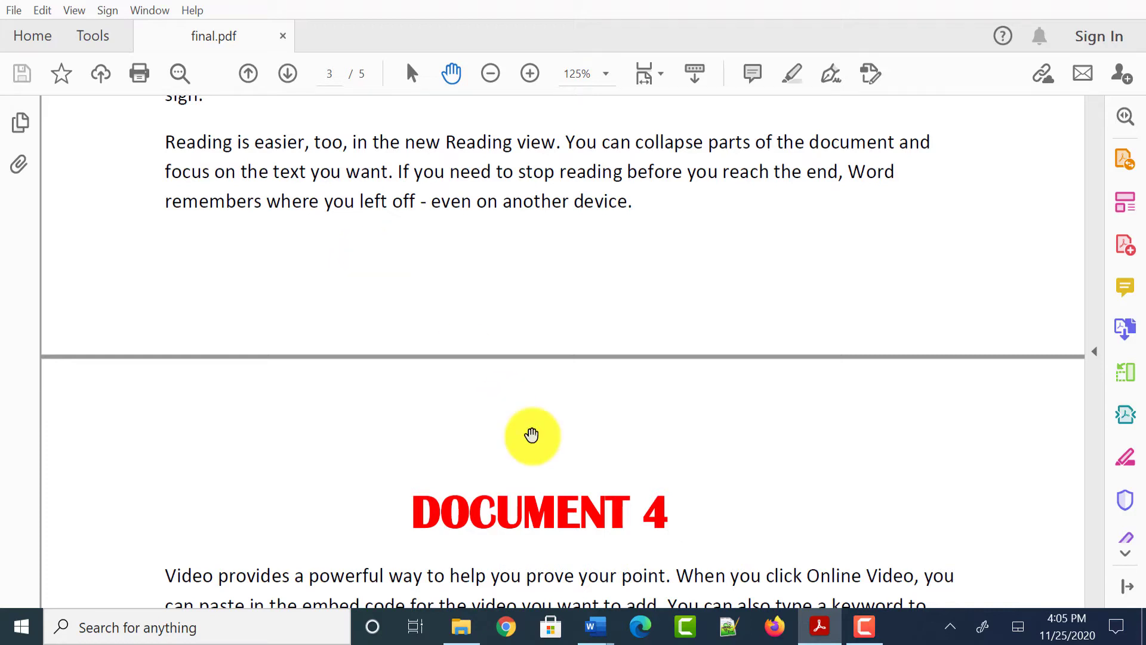
pyautogui.click(593, 624)
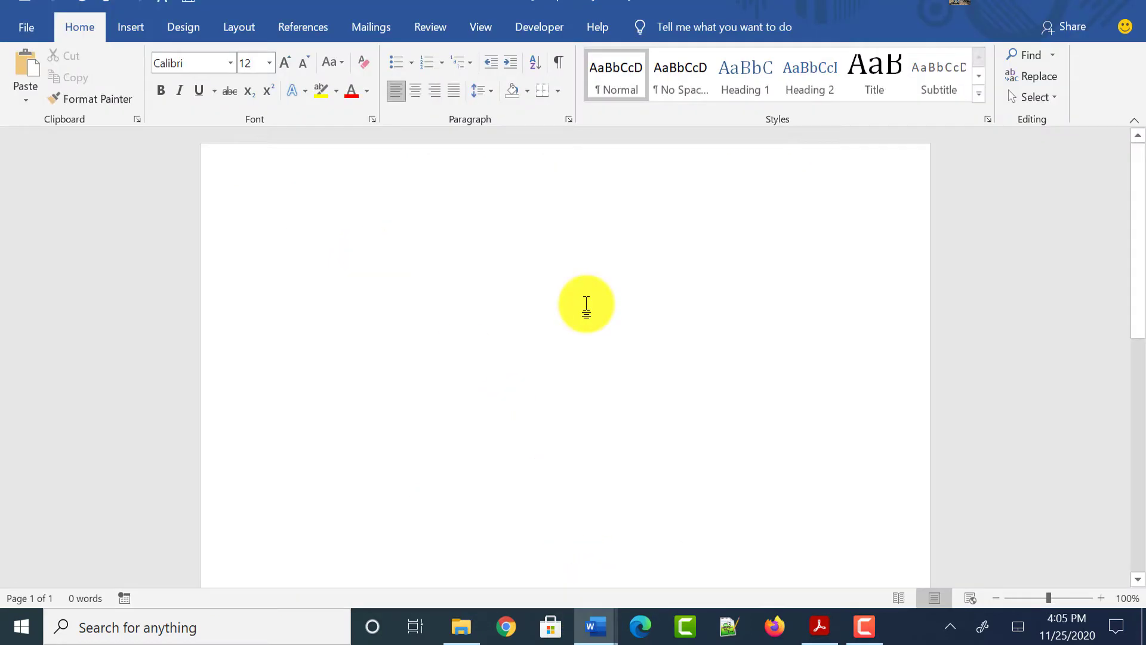
# From the Insert tab's Object dropdown, choose Text from File
pyautogui.click(131, 27)
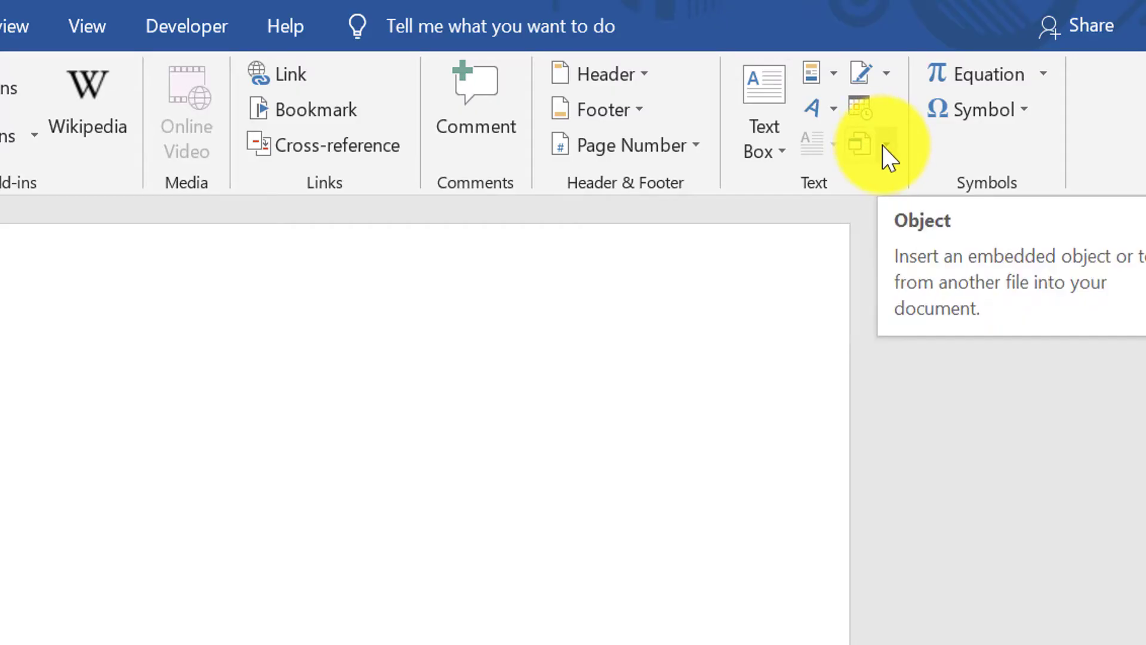
pyautogui.click(885, 148)
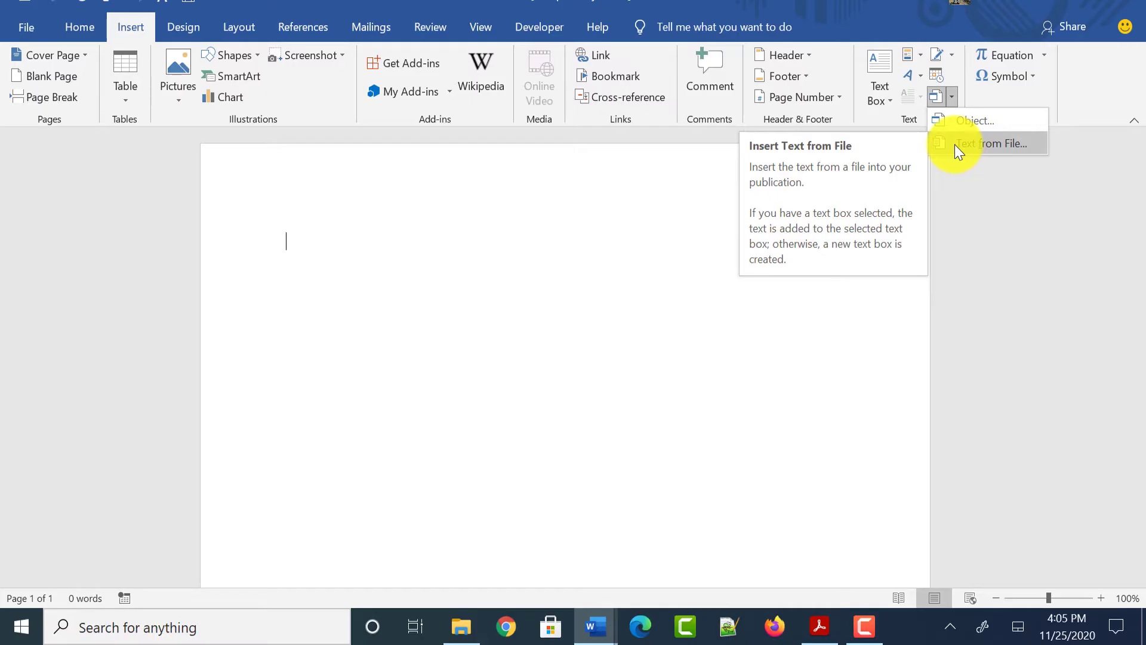
pyautogui.click(954, 144)
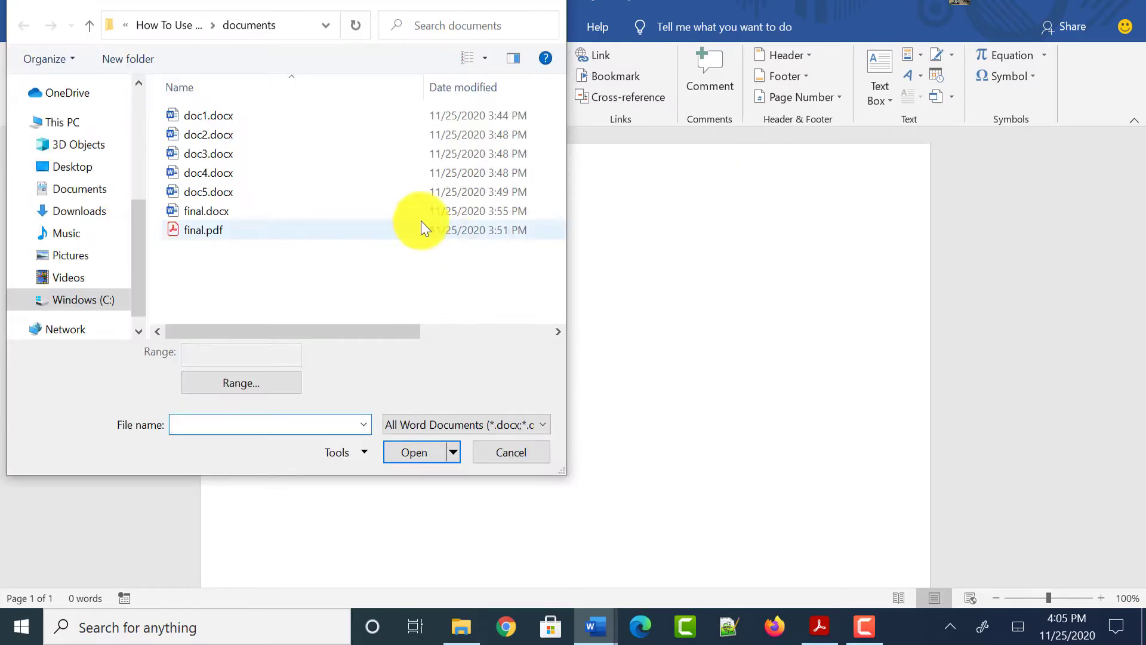
# Select doc1.docx through doc5.docx in the Insert File dialog and insert their text
pyautogui.click(253, 116)
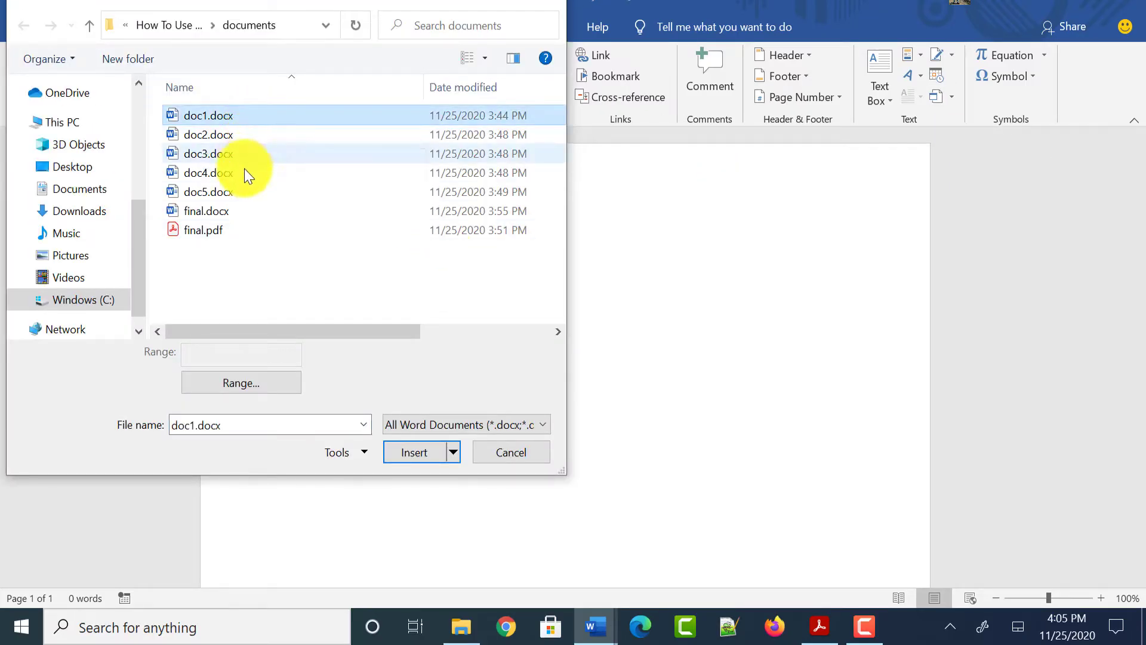
pyautogui.keyDown('shift'); pyautogui.click(238, 191); pyautogui.keyUp('shift')
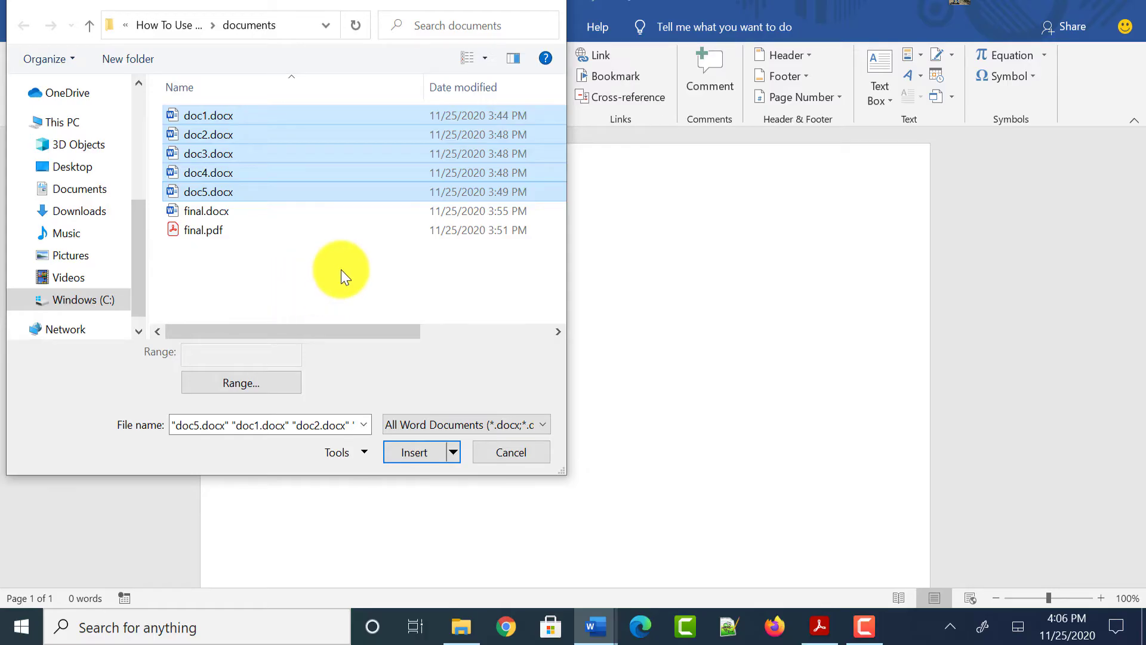
pyautogui.click(403, 449)
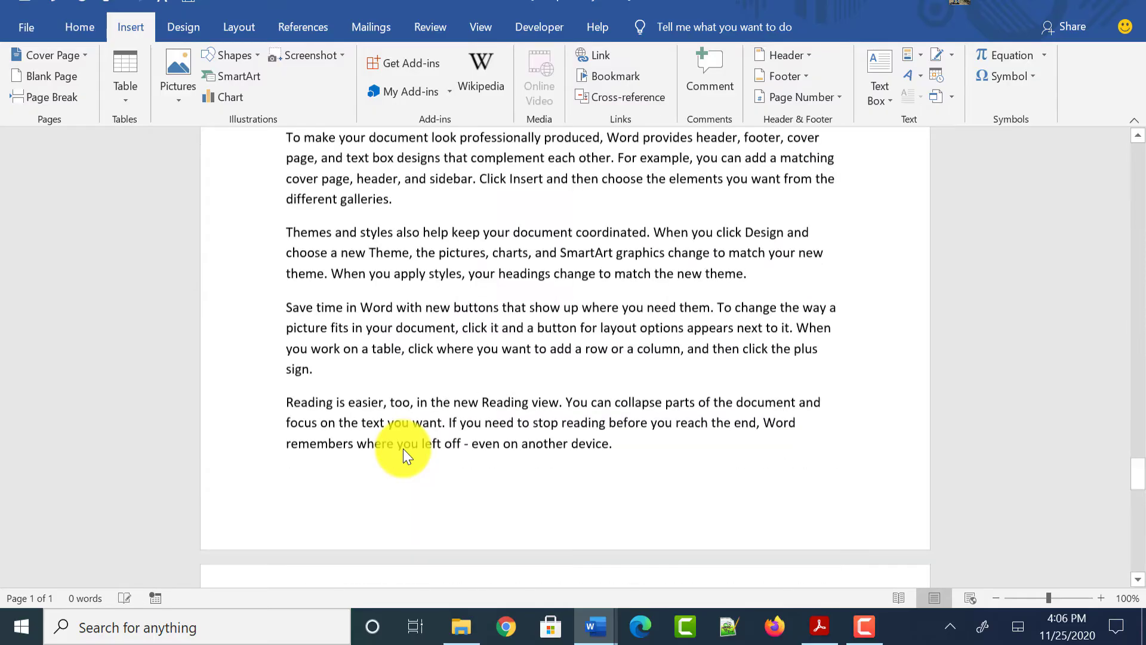
# Delete the empty sixth page and scroll through the five merged pages to check them
pyautogui.scroll(15, 403, 449)
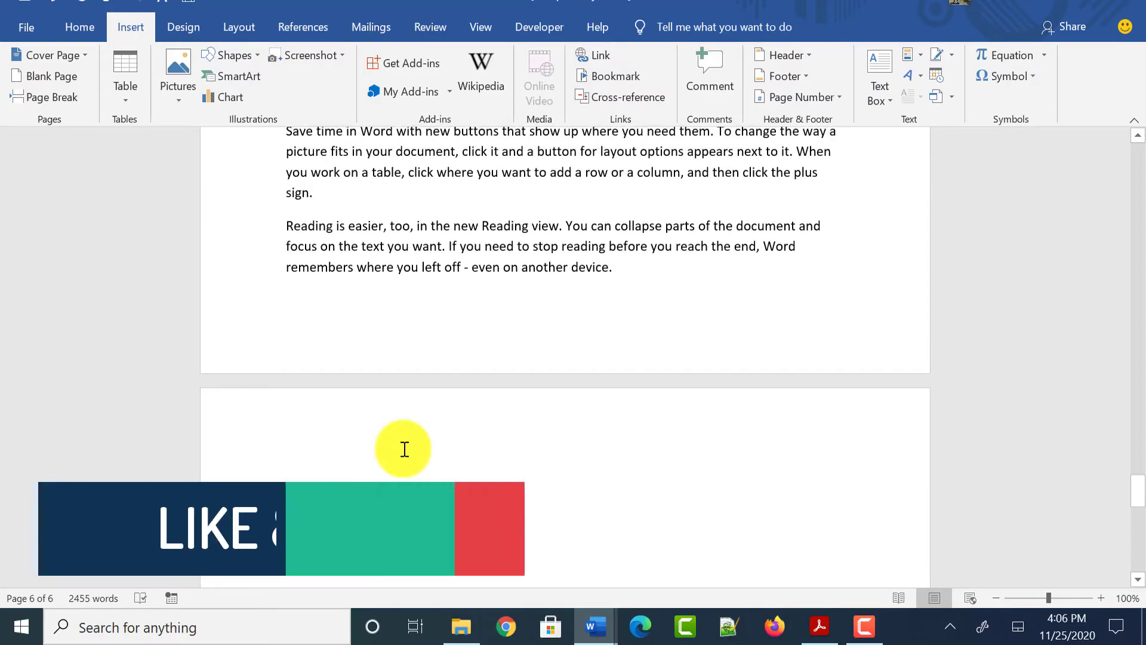
pyautogui.scroll(-15, 404, 449)
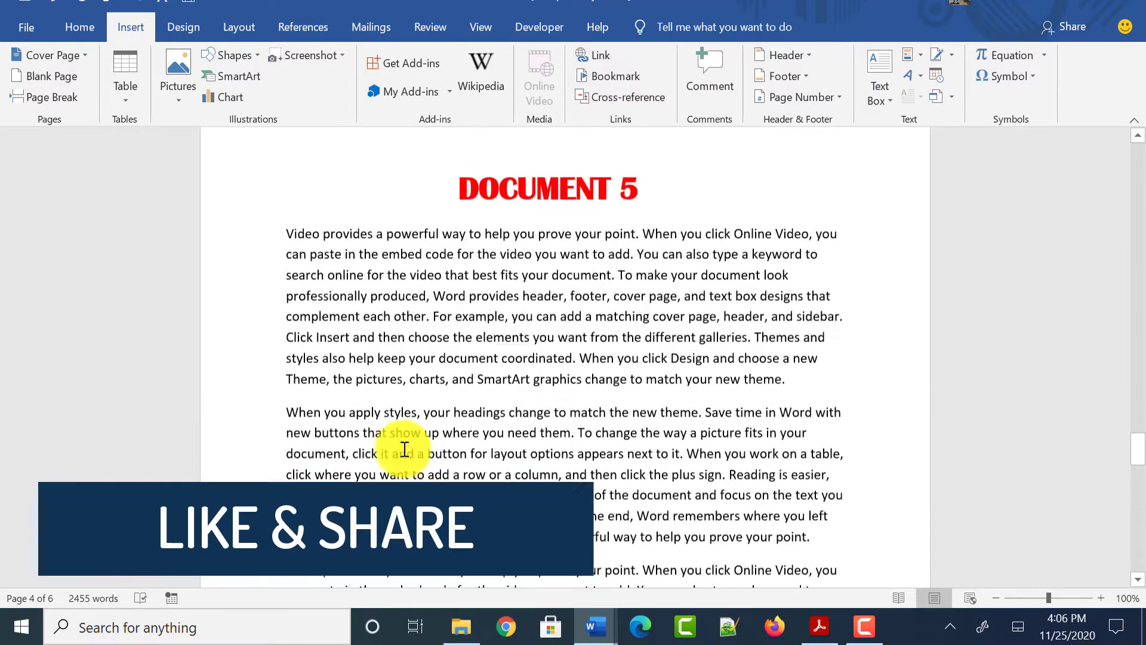
pyautogui.press('BackSpace')
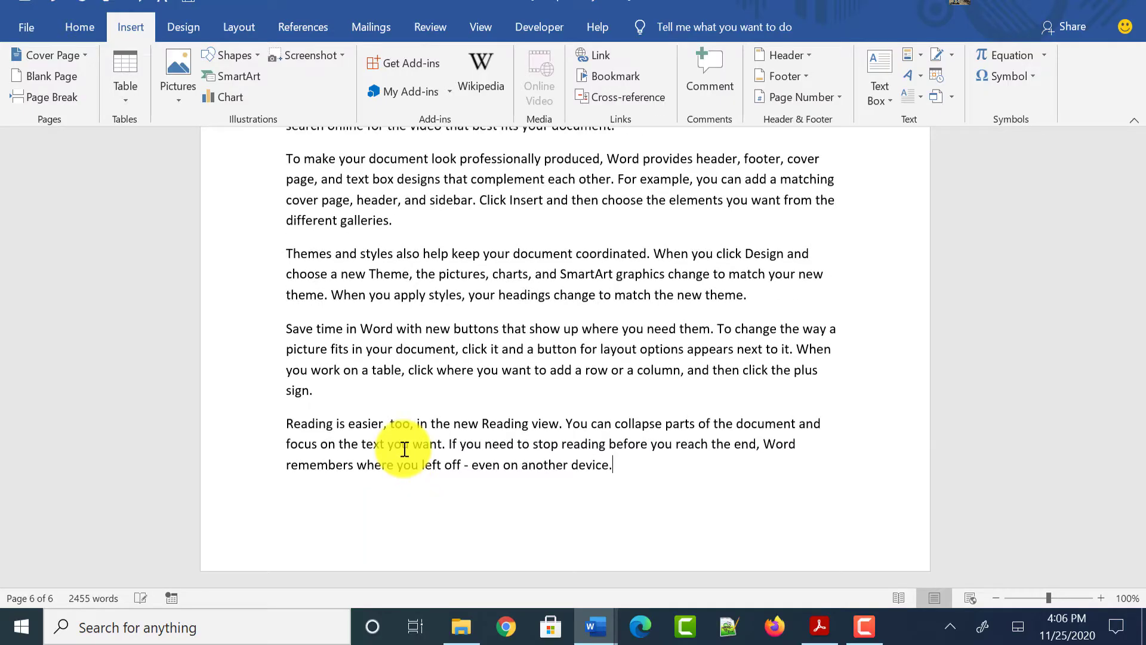
pyautogui.scroll(15, 404, 449)
pyautogui.scroll(20, 376, 295)
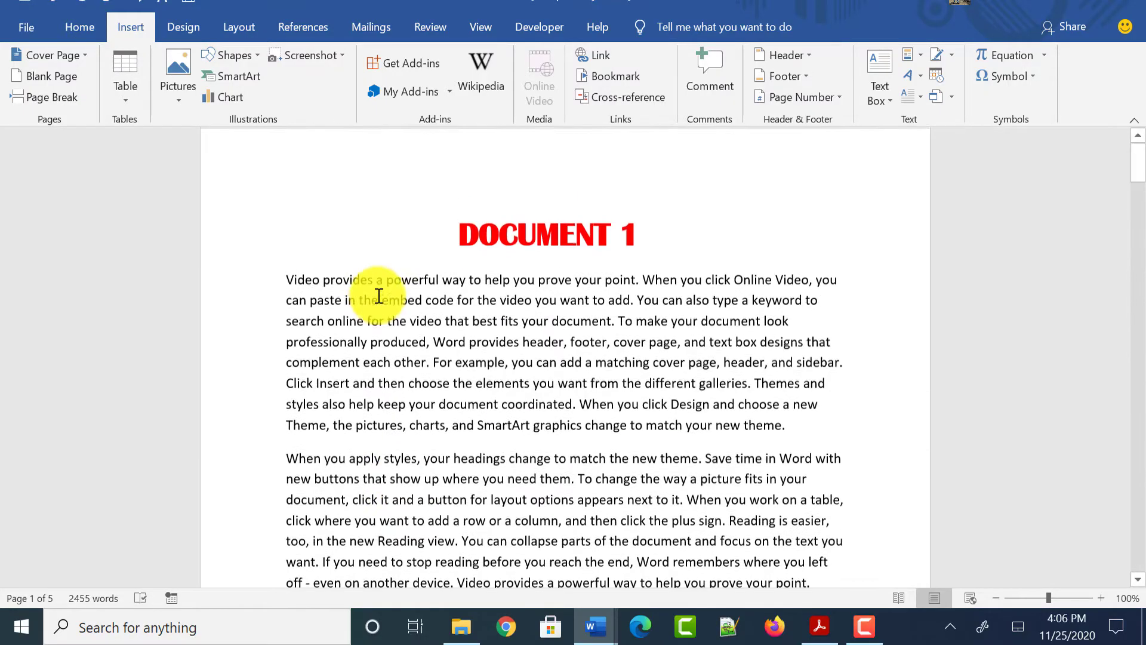
pyautogui.scroll(-8, 377, 294)
pyautogui.scroll(-12, 378, 296)
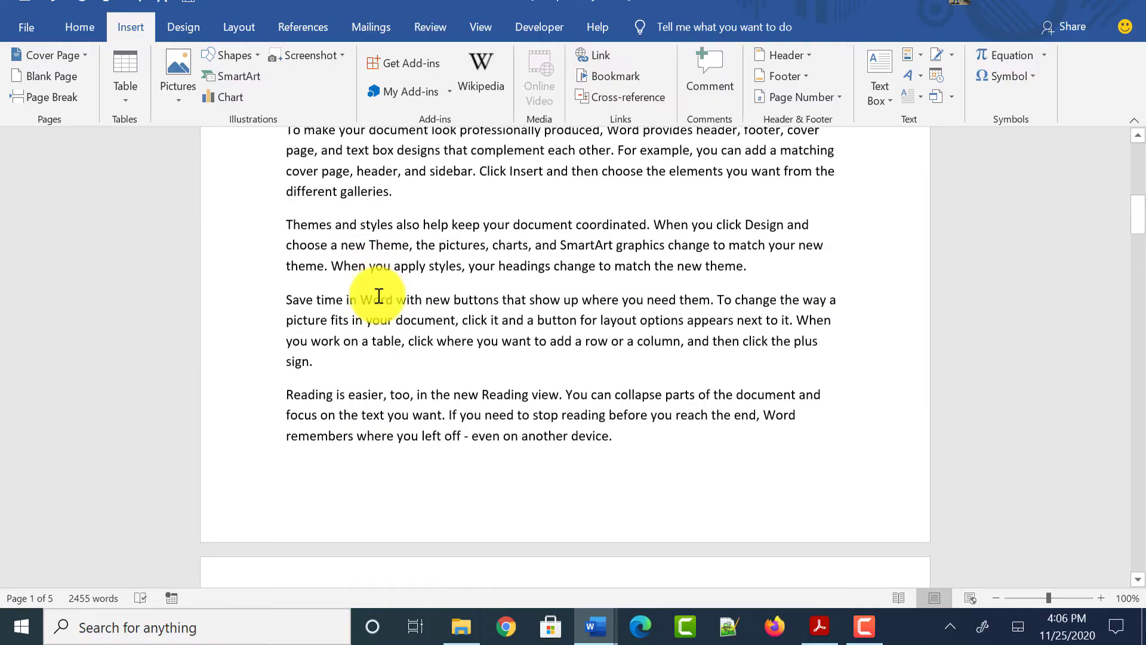
pyautogui.scroll(-15, 379, 296)
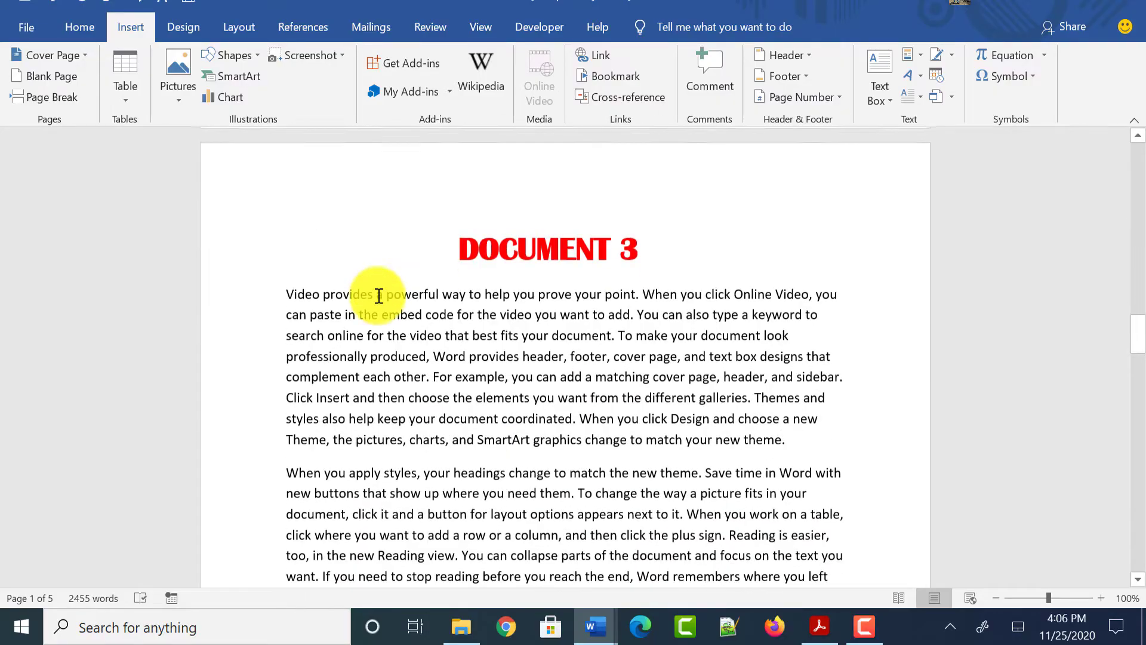
pyautogui.scroll(-15, 379, 295)
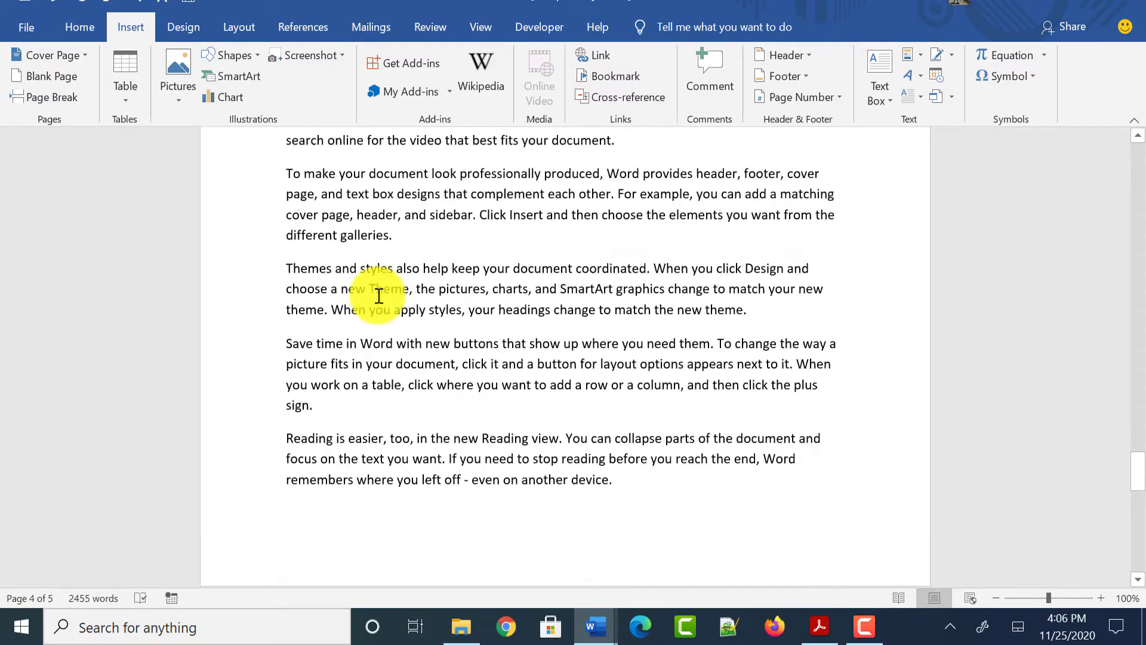
pyautogui.scroll(20, 378, 295)
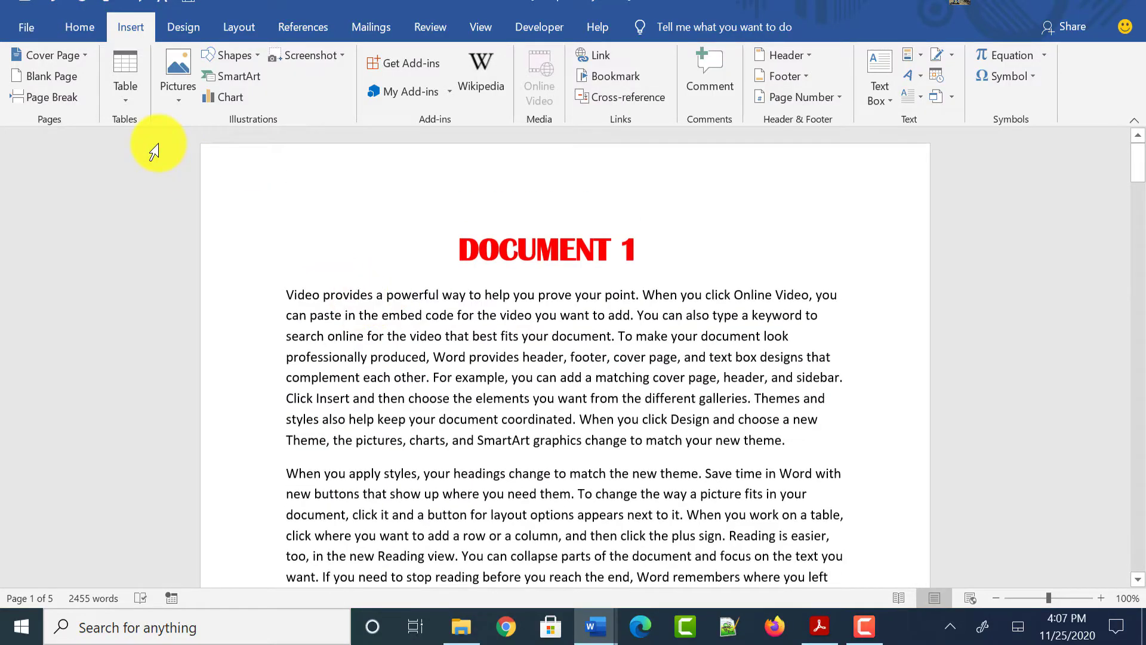
# Use File > Save As to store the 5-page combined document as merged.docx
pyautogui.click(24, 27)
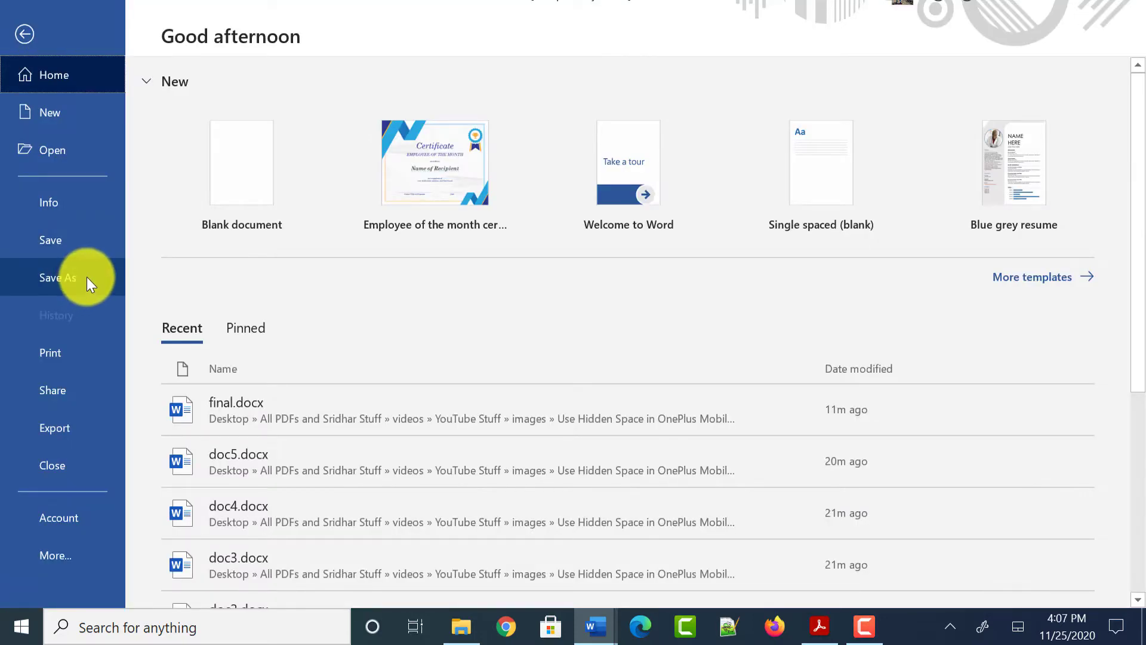
pyautogui.click(88, 277)
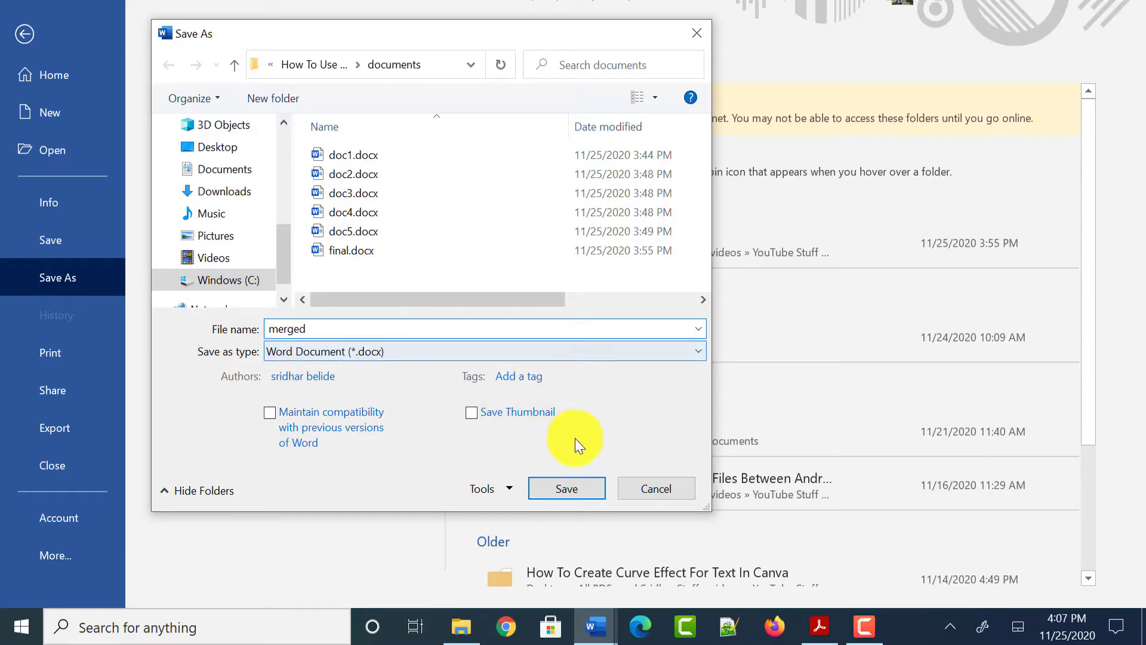
pyautogui.click(567, 488)
pyautogui.scroll(-1, 412, 267)
pyautogui.scroll(-20, 412, 269)
pyautogui.scroll(15, 413, 269)
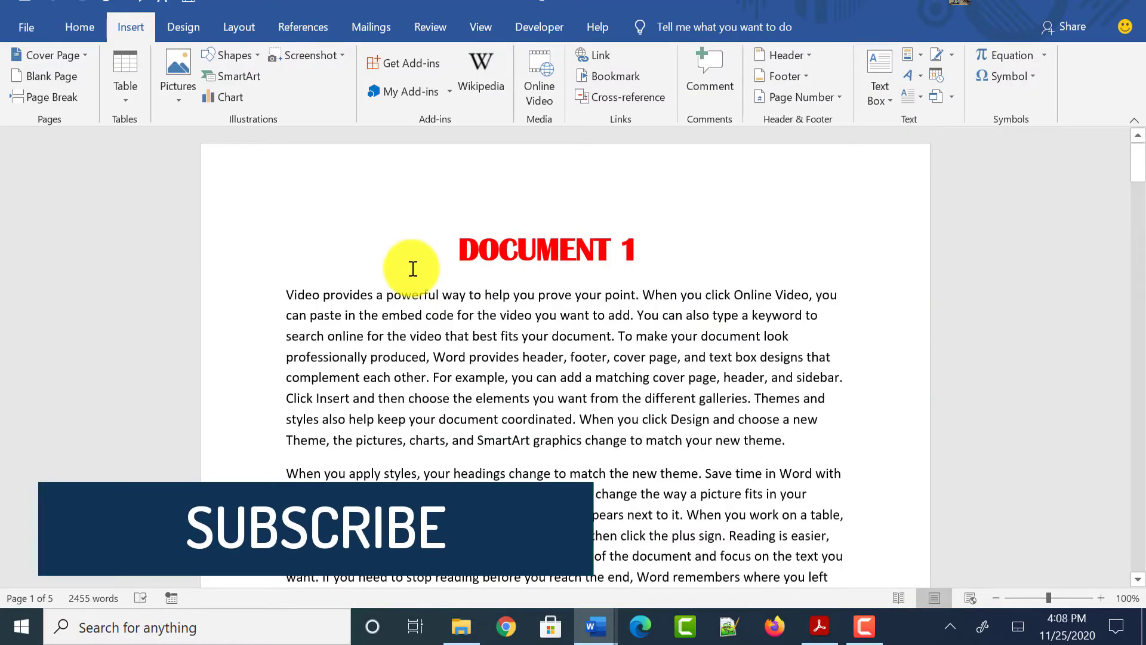
# Save As merged with type PDF (*.pdf), then open merged.pdf from the documents folder
pyautogui.click(37, 26)
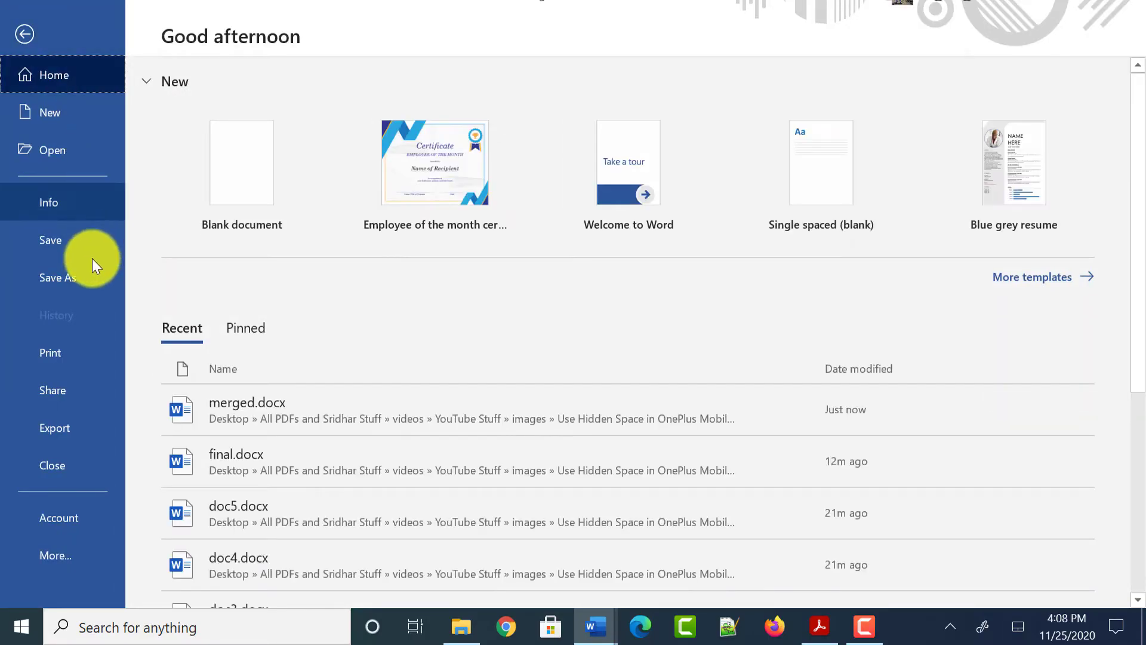
pyautogui.click(80, 277)
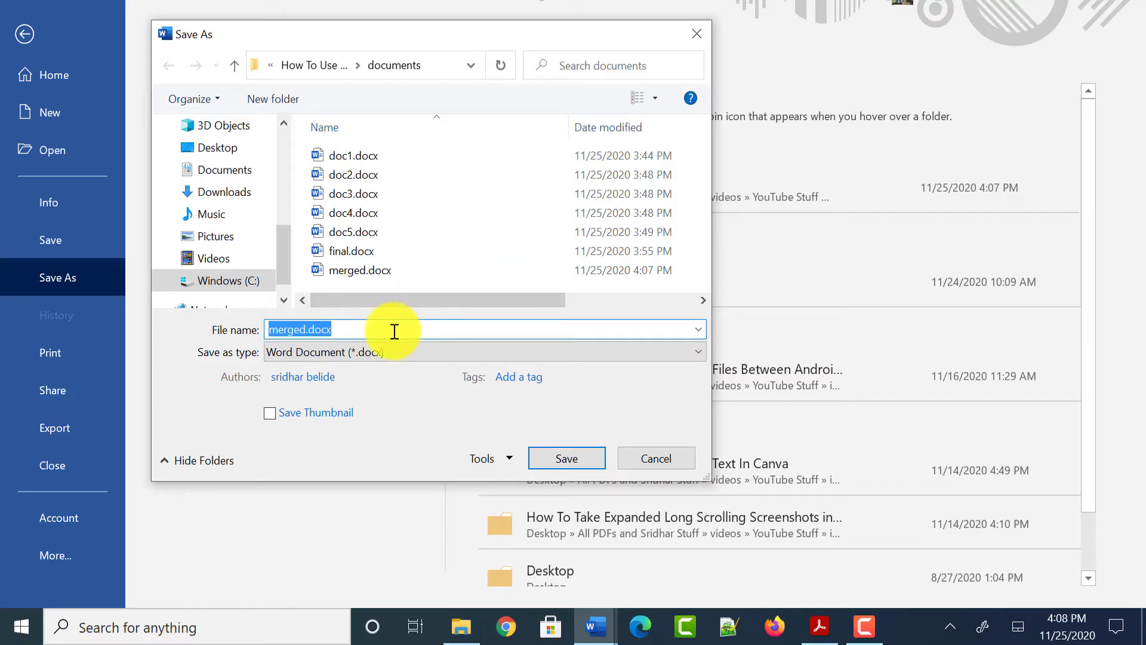
pyautogui.press('BackSpace')
pyautogui.write('m')
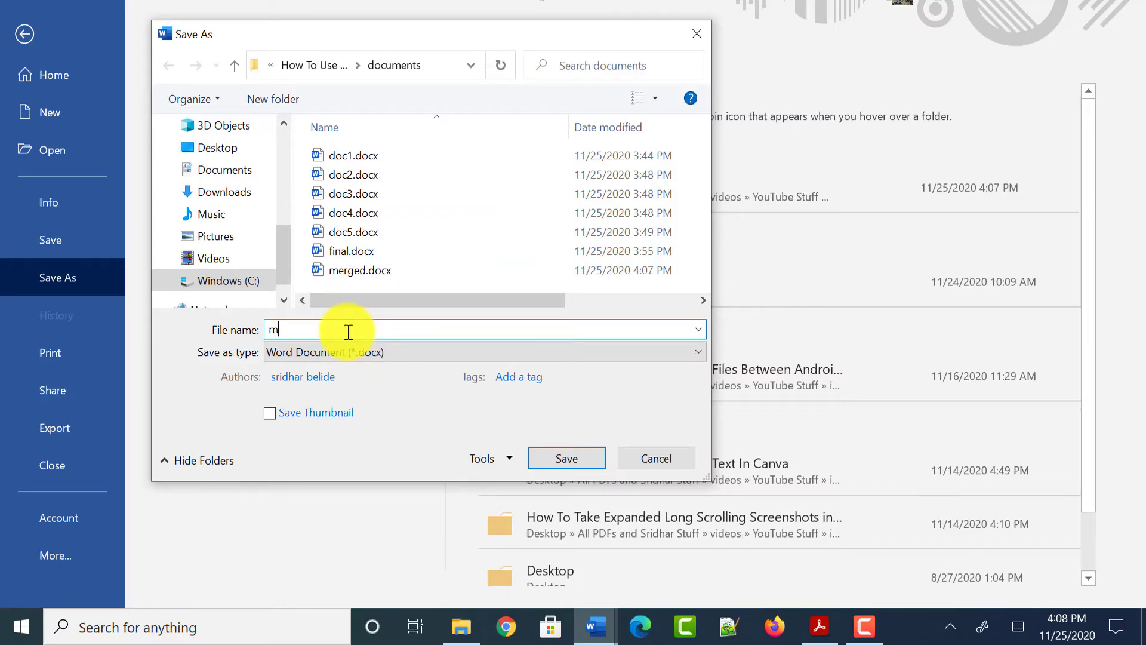
pyautogui.write('erged')
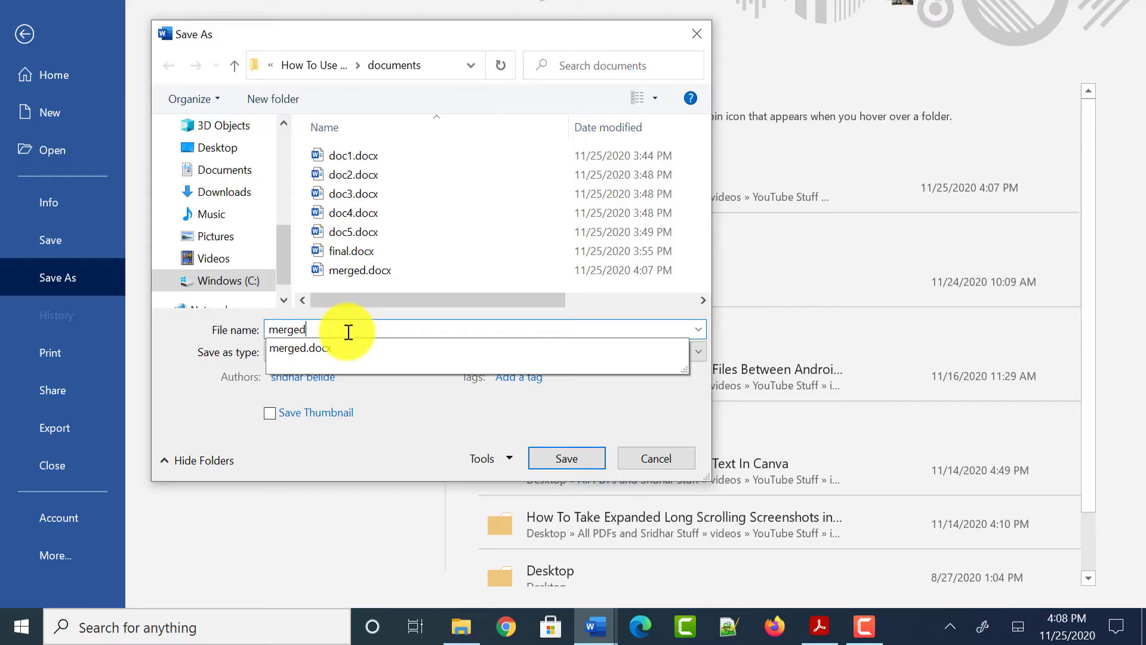
pyautogui.press('Escape')
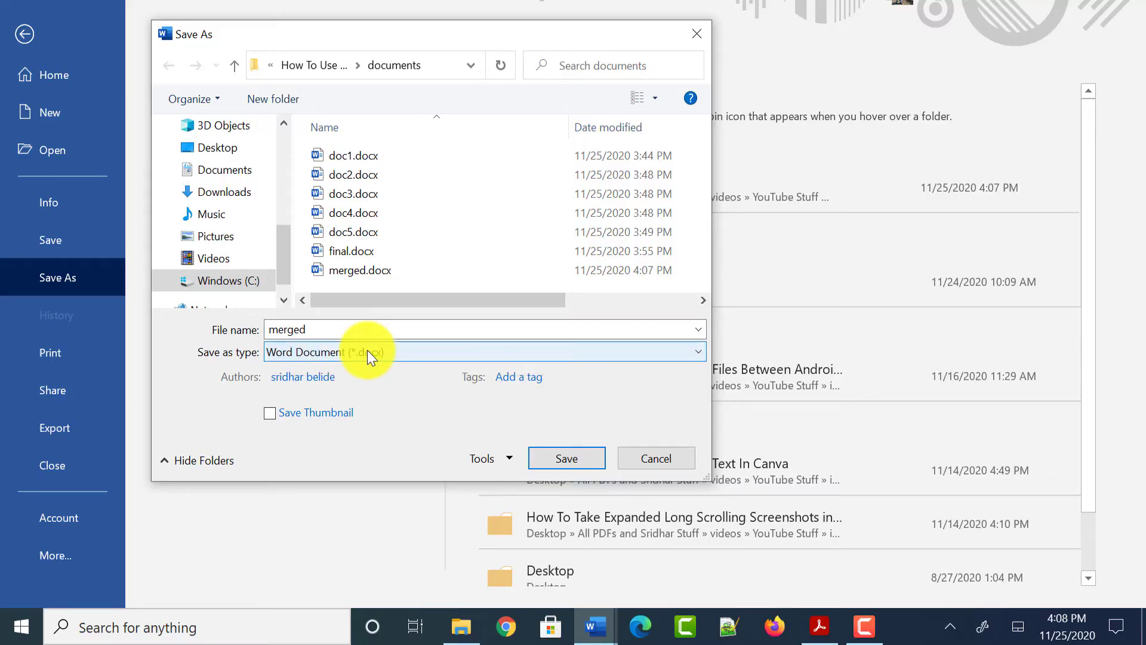
pyautogui.click(367, 352)
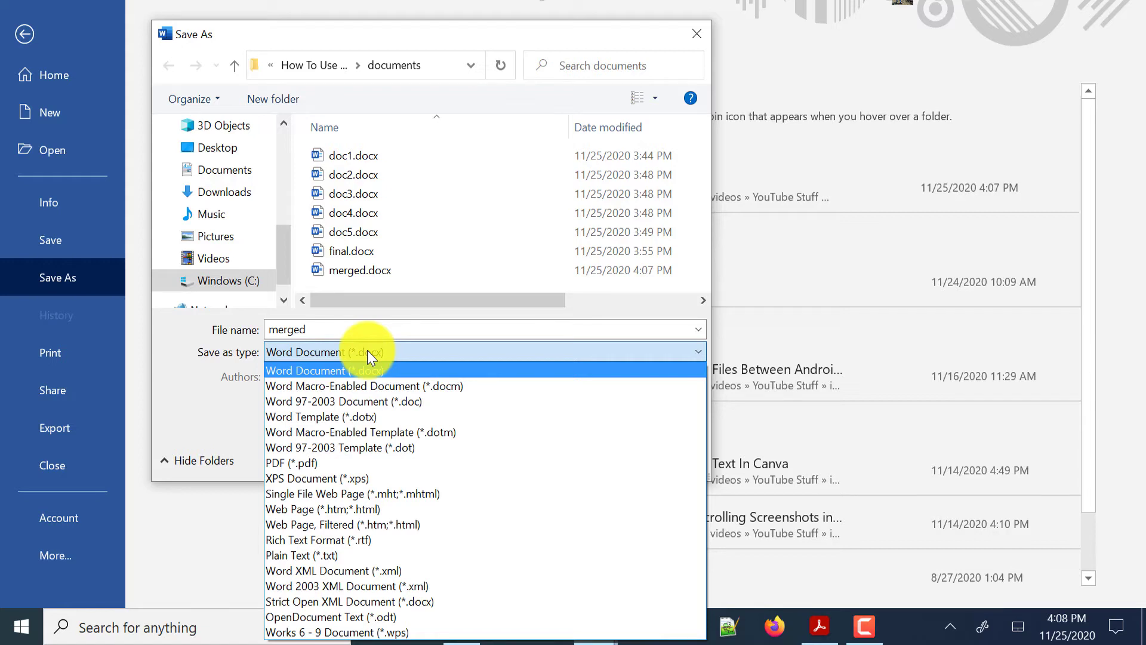
pyautogui.click(324, 463)
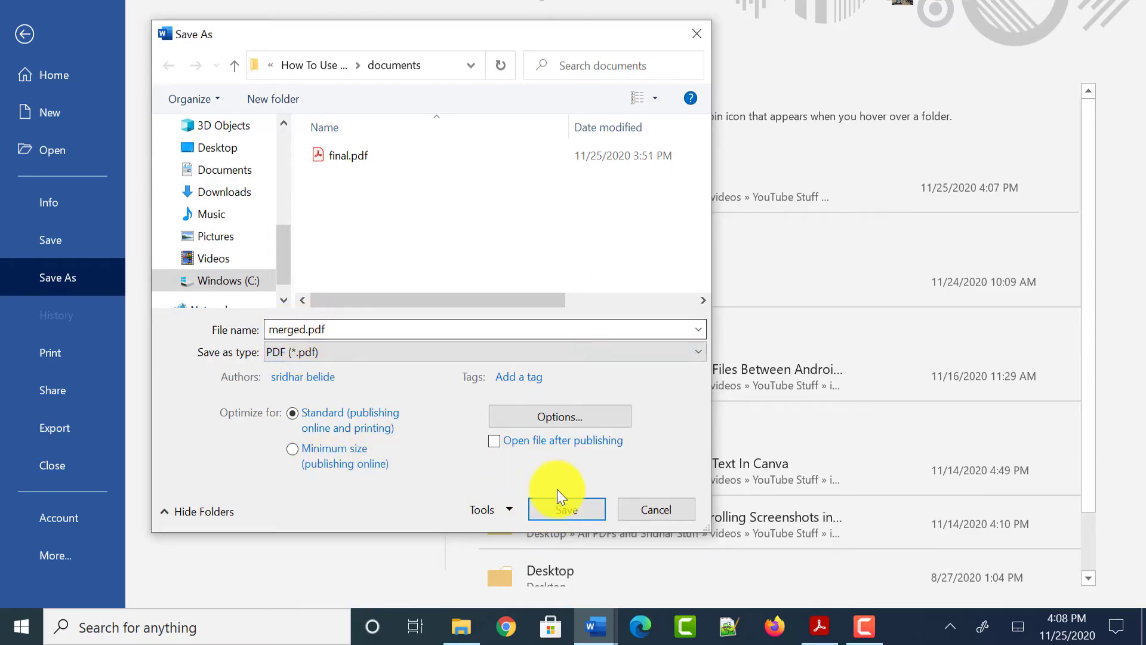
pyautogui.click(567, 507)
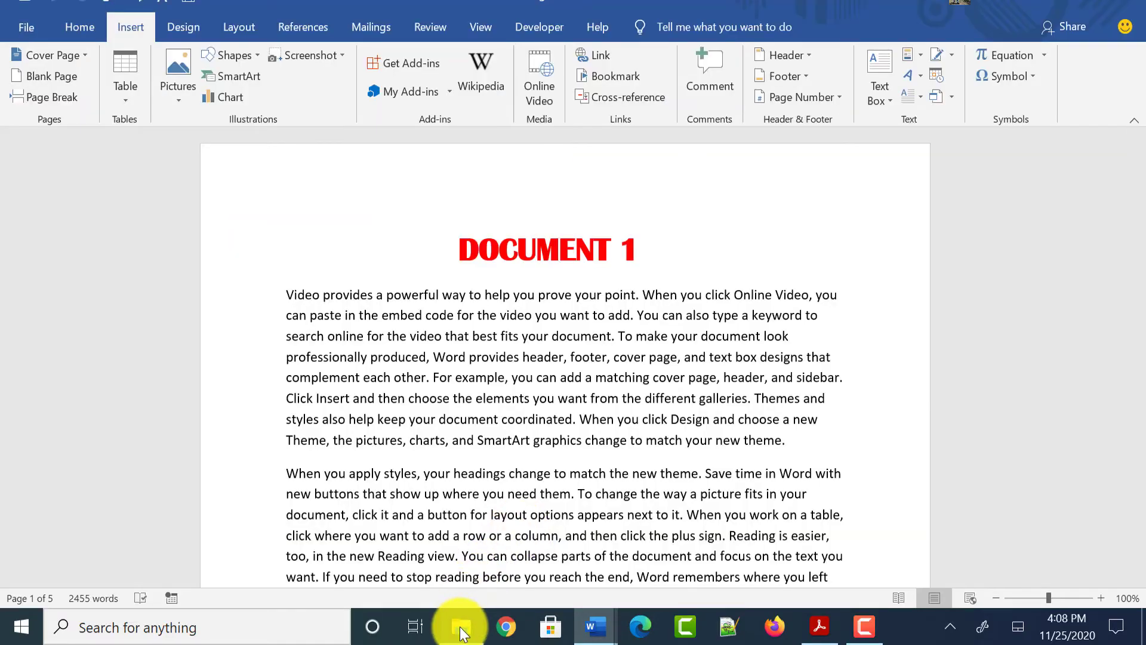
pyautogui.click(462, 627)
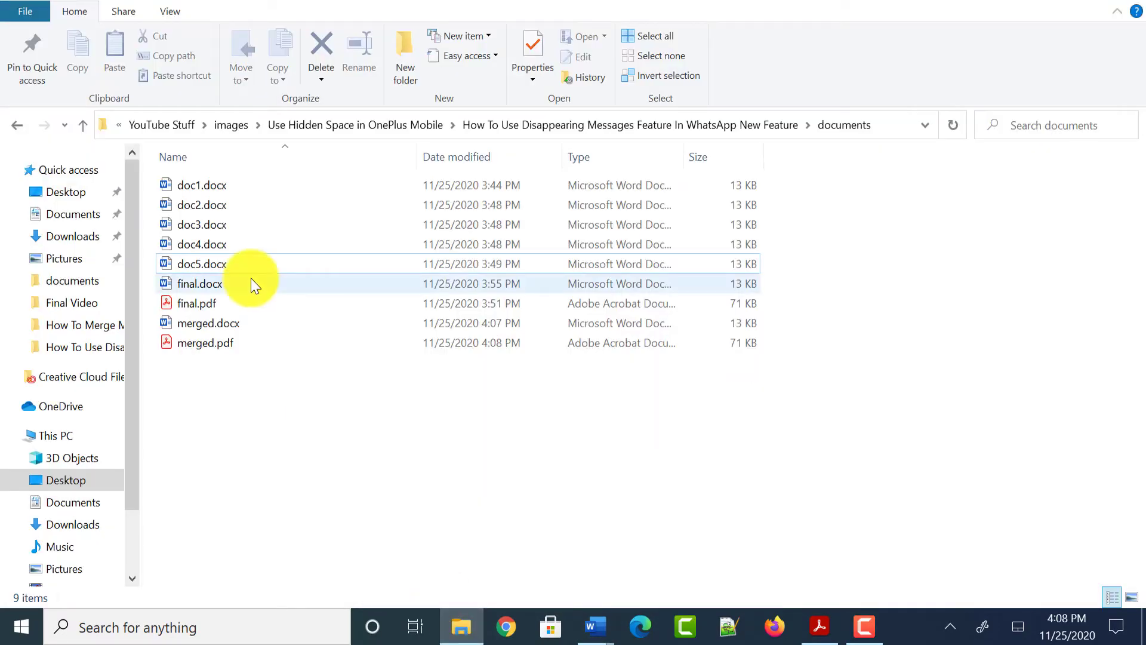
pyautogui.doubleClick(254, 344)
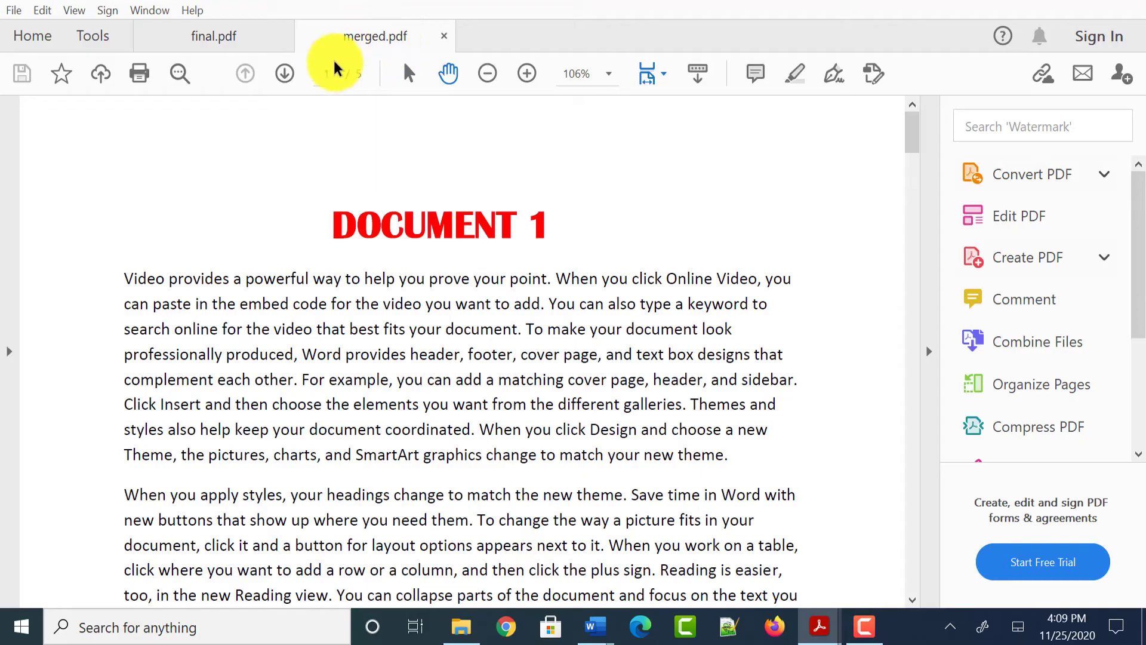
# Step through merged.pdf from DOCUMENT 2 to DOCUMENT 5, then back to DOCUMENT 4
pyautogui.click(288, 80)
pyautogui.click(288, 80)
pyautogui.click(288, 80)
pyautogui.click(288, 80)
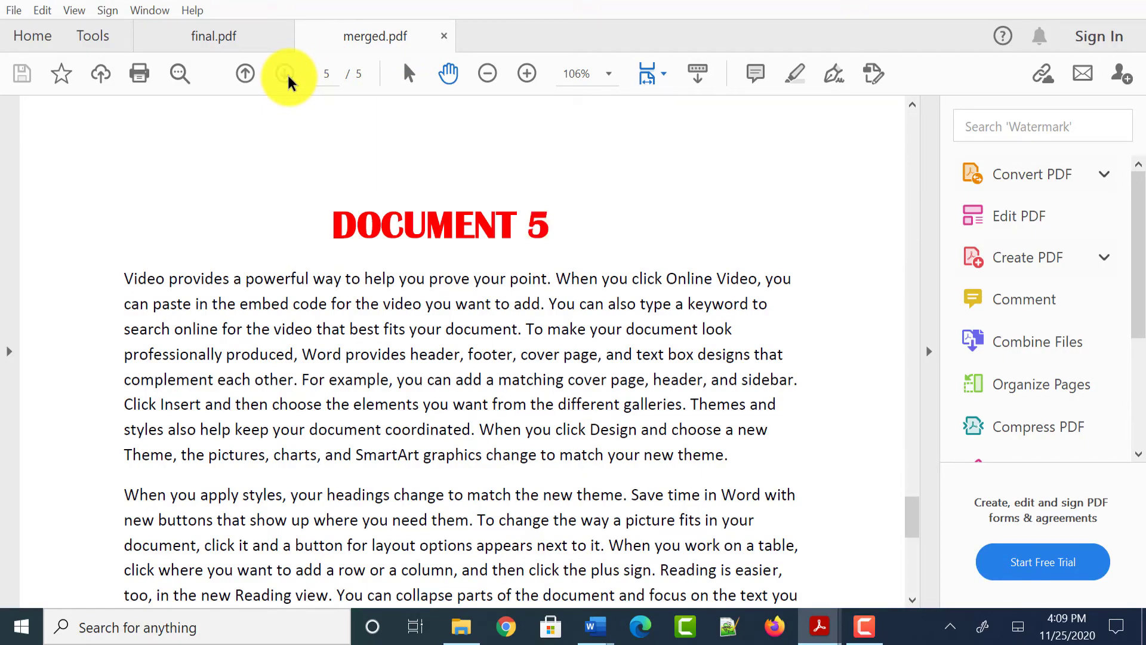
pyautogui.click(246, 76)
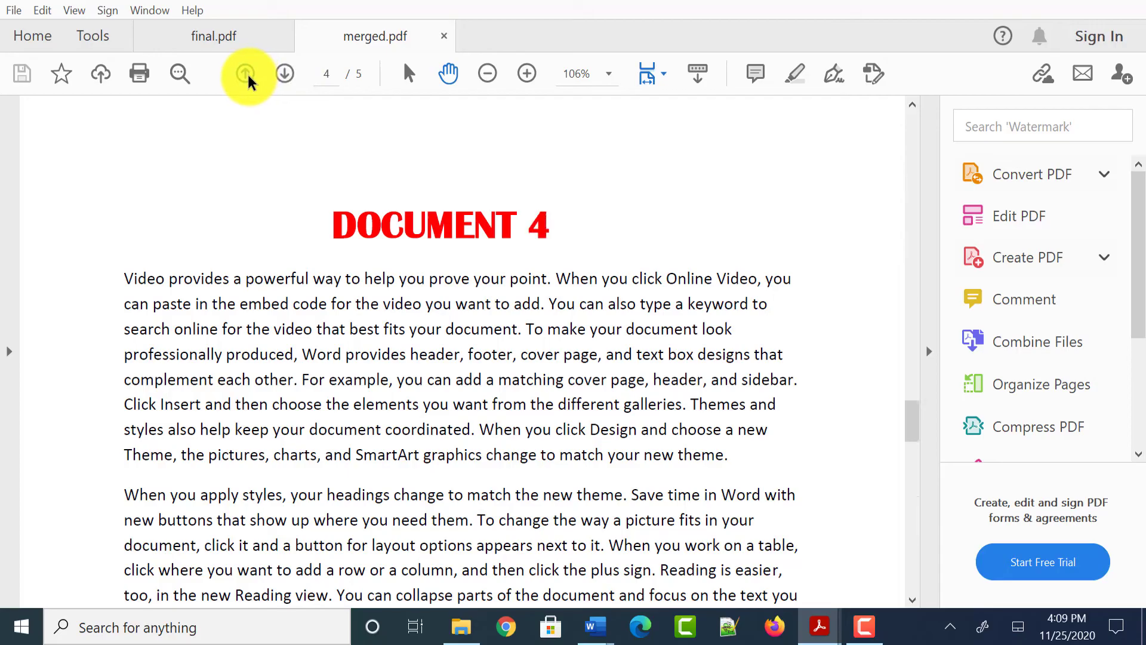